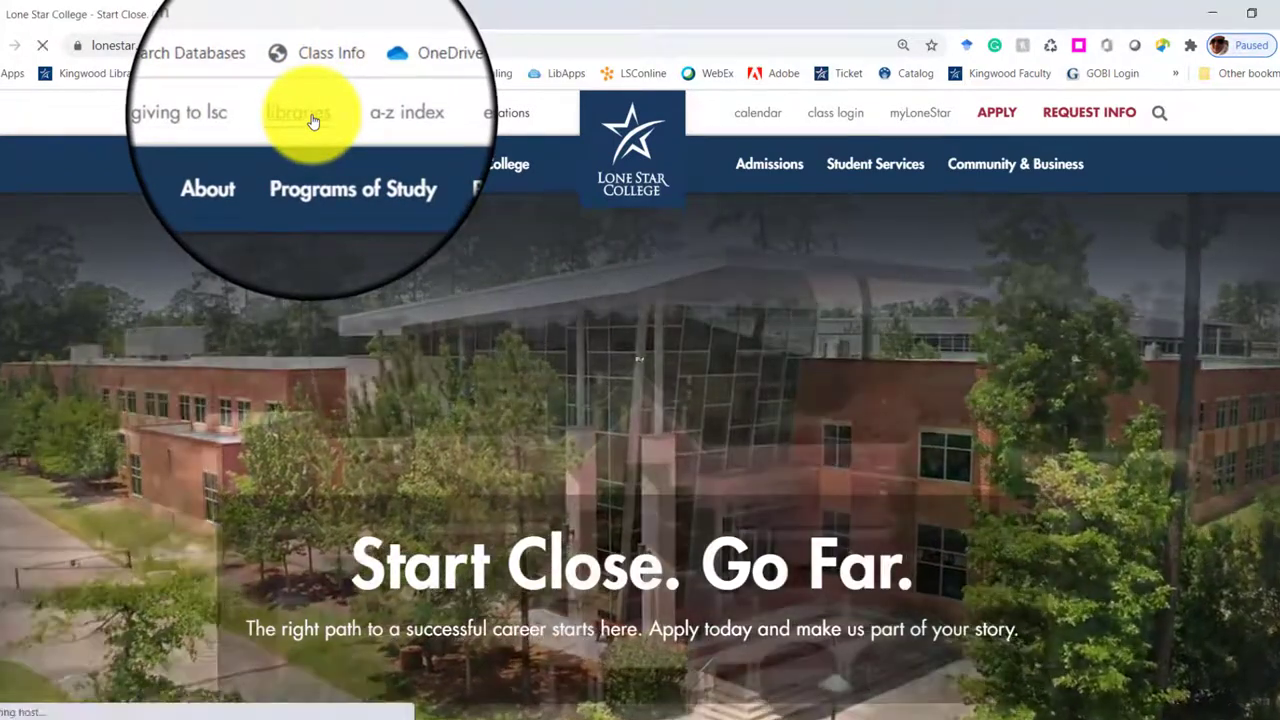
Go from the Lone Star College libraries page to Research Databases and scroll down its list
{"action": "left_click", "coordinate": [313, 118]}
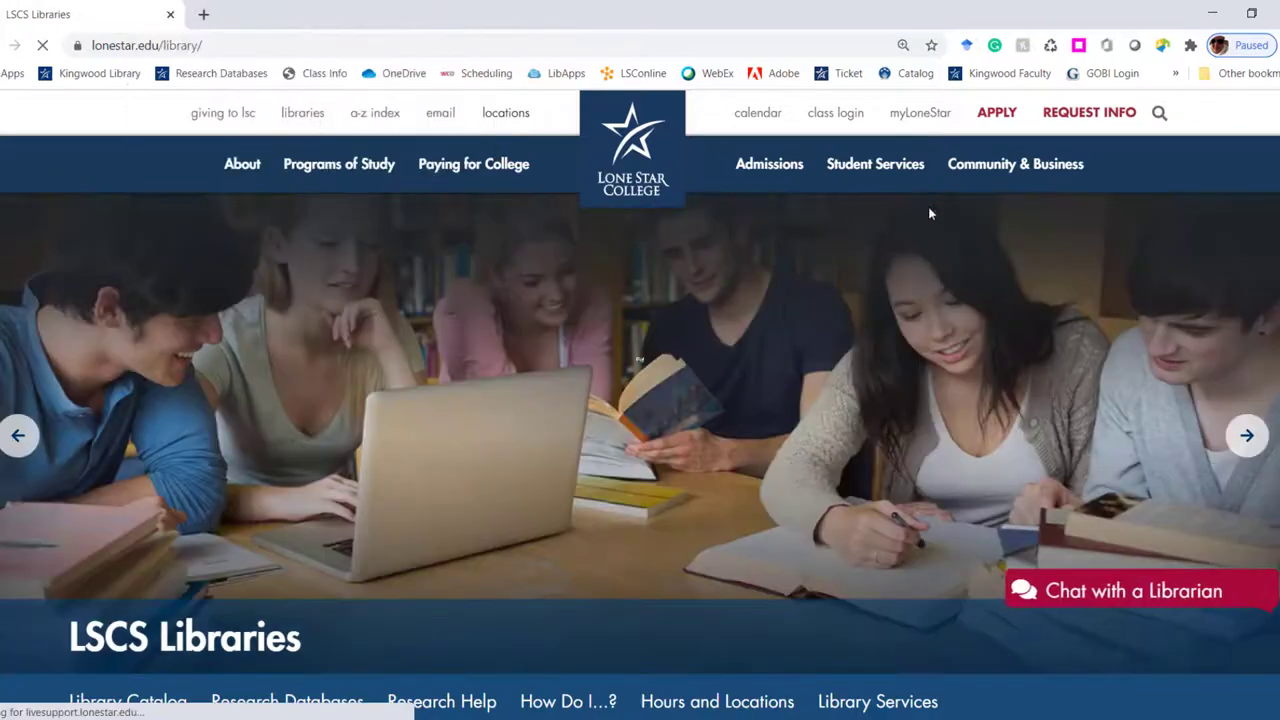
{"action": "scroll", "coordinate": [640, 359], "scroll_direction": "down", "scroll_amount": 4}
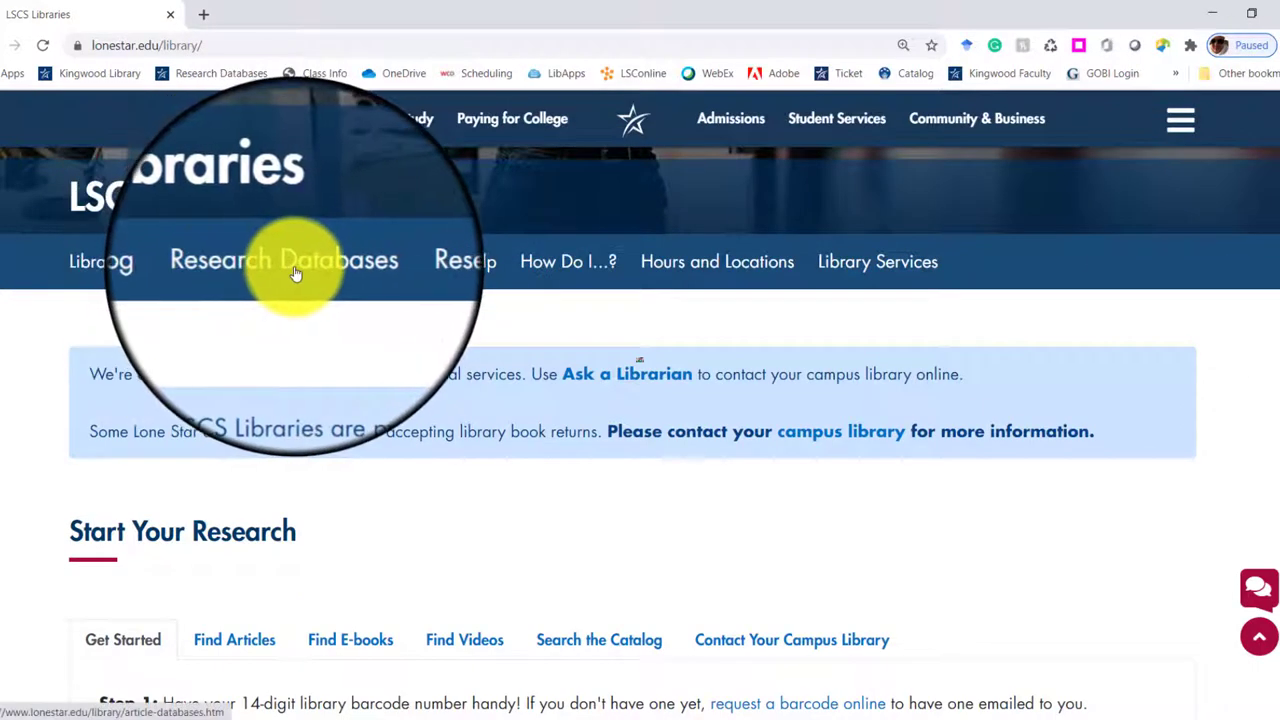
{"action": "left_click", "coordinate": [295, 272]}
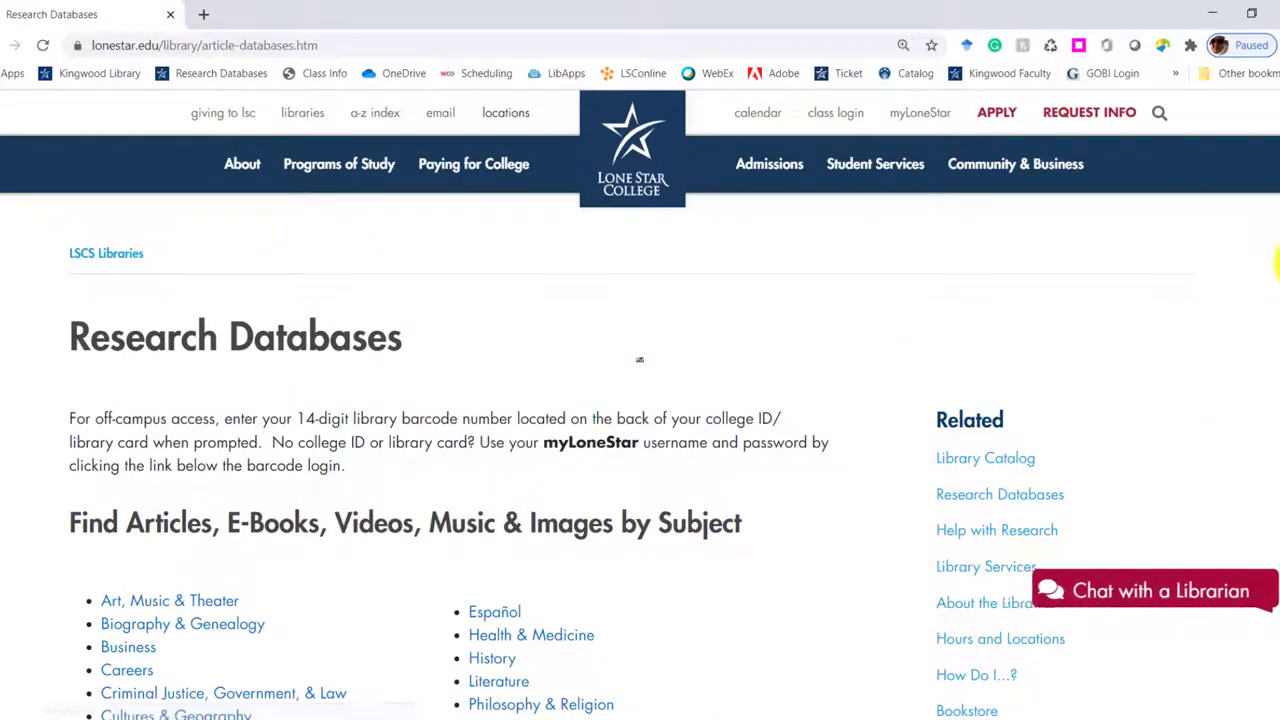
{"action": "scroll", "coordinate": [1276, 207], "scroll_direction": "down", "scroll_amount": 4}
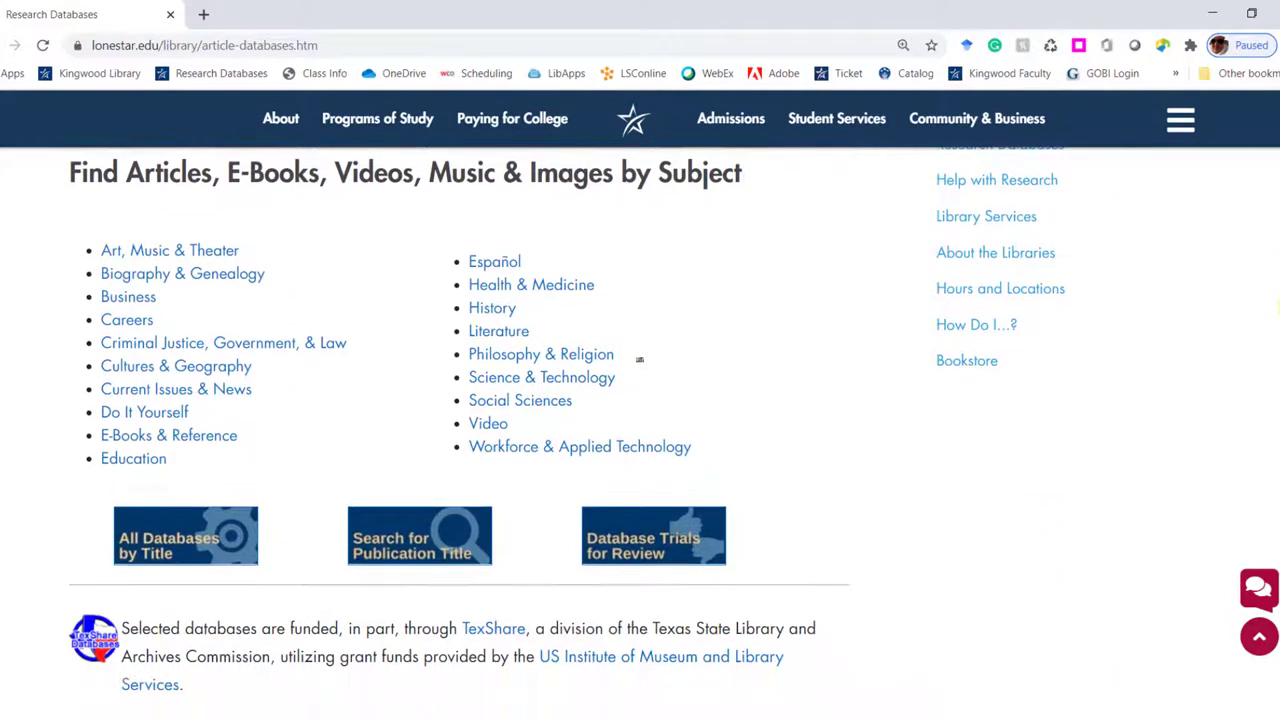
{"action": "scroll", "coordinate": [229, 530], "scroll_direction": "down", "scroll_amount": 1}
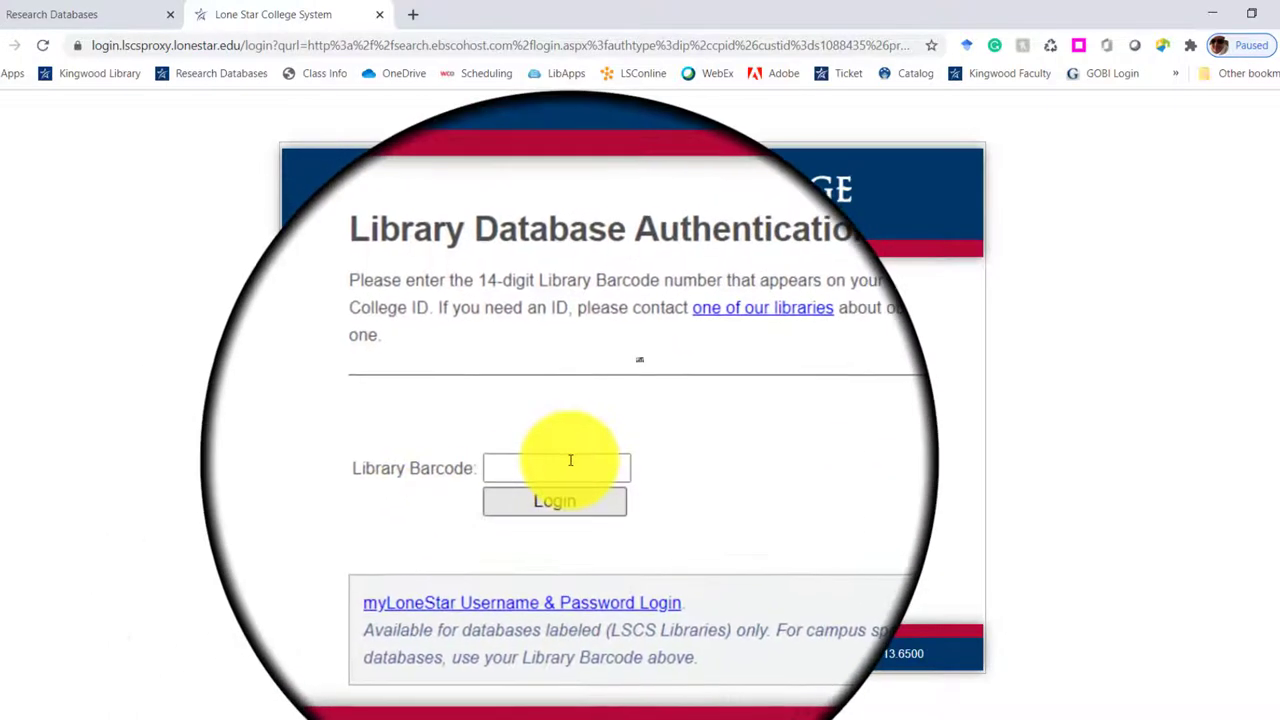
Log in to the library databases using the saved myLoneStar username and password
{"action": "left_click", "coordinate": [554, 460]}
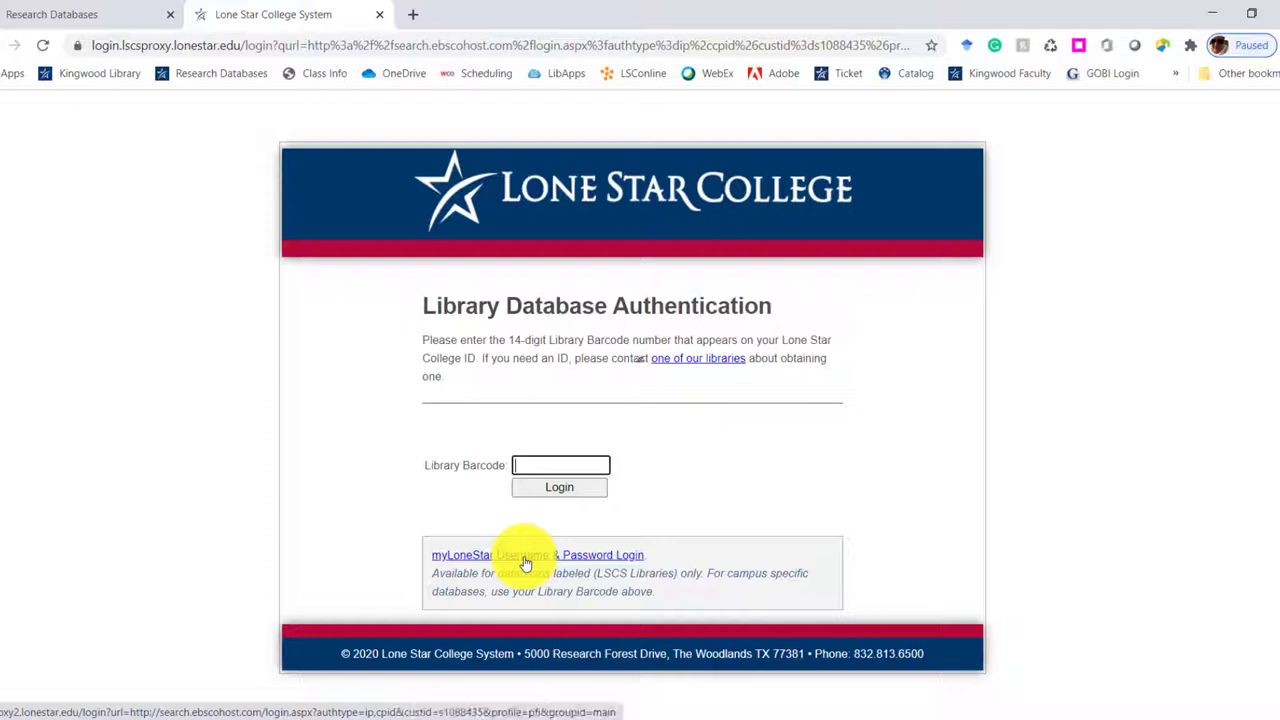
{"action": "left_click", "coordinate": [525, 563]}
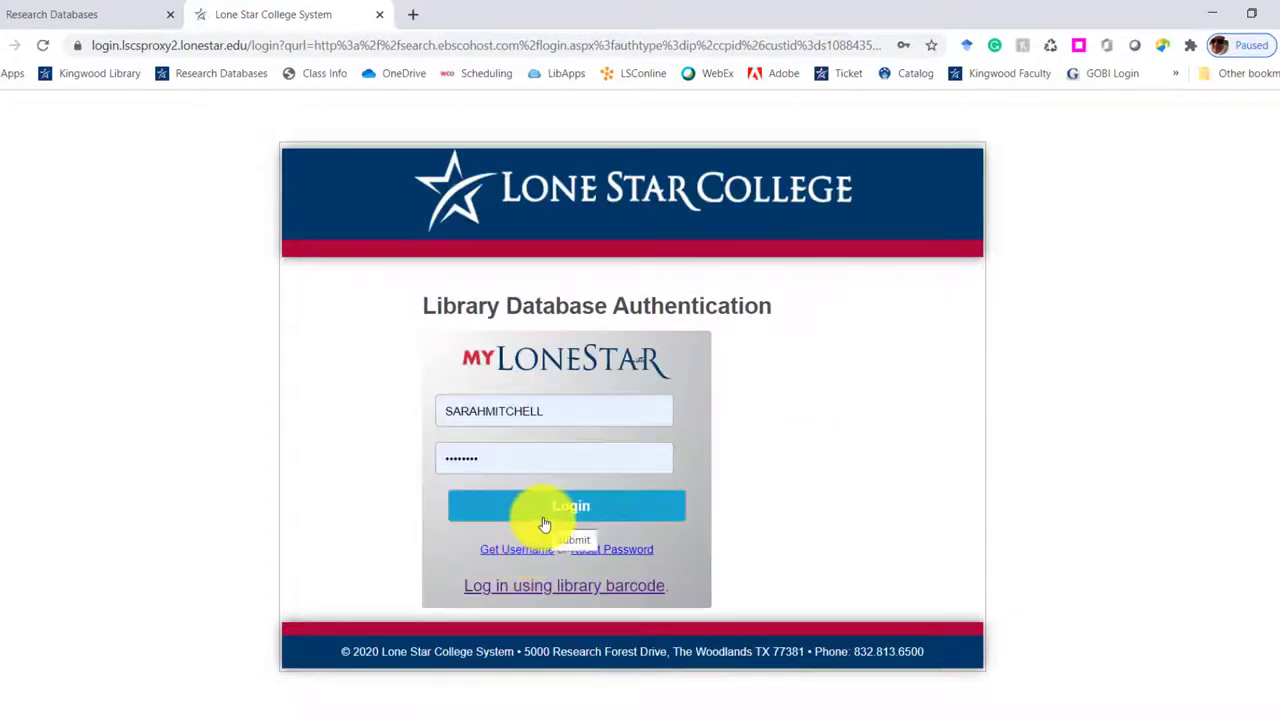
{"action": "left_click", "coordinate": [544, 524]}
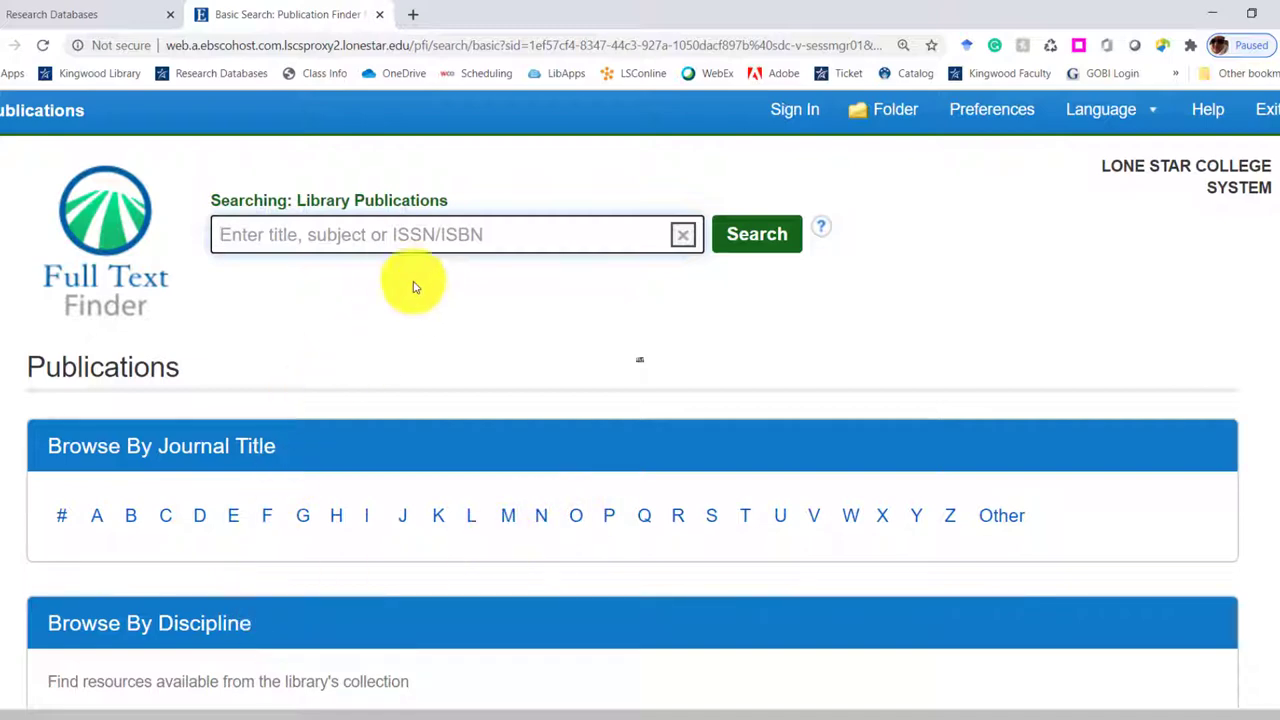
Search Full Text Finder publications for 'New York Times'
{"action": "left_click", "coordinate": [454, 241]}
{"action": "type", "text": "New"}
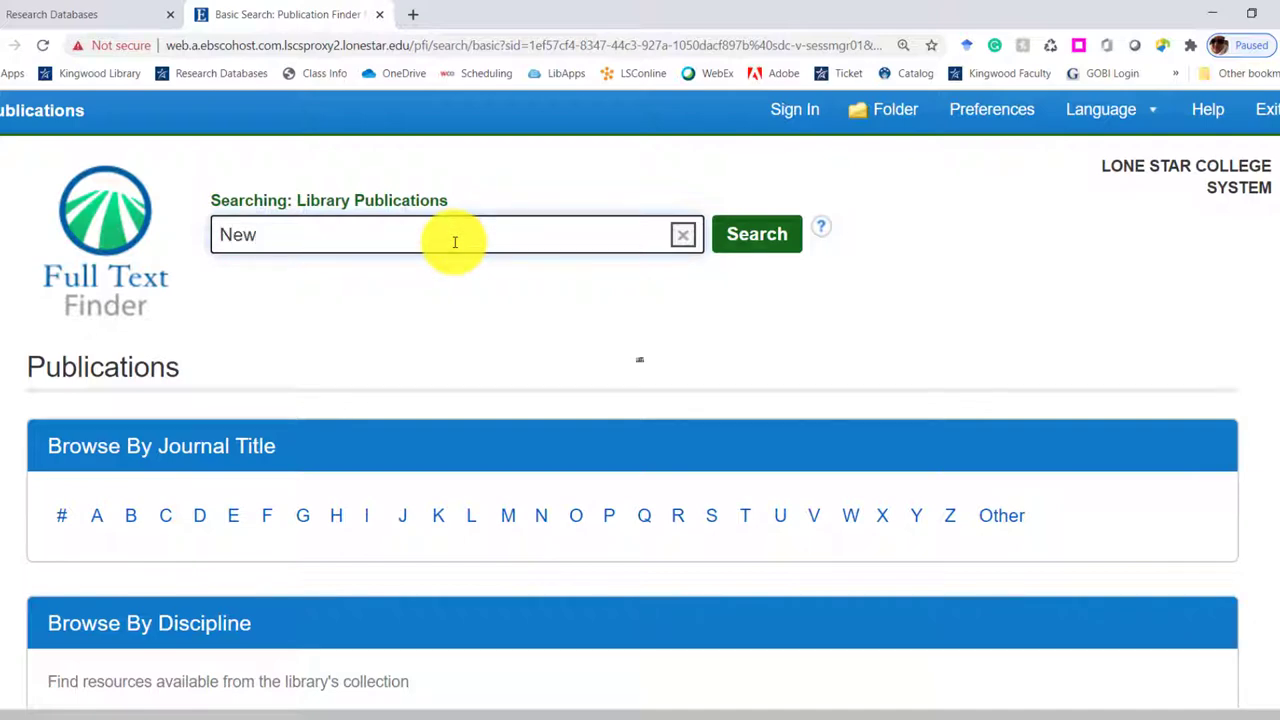
{"action": "type", "text": " York Ti"}
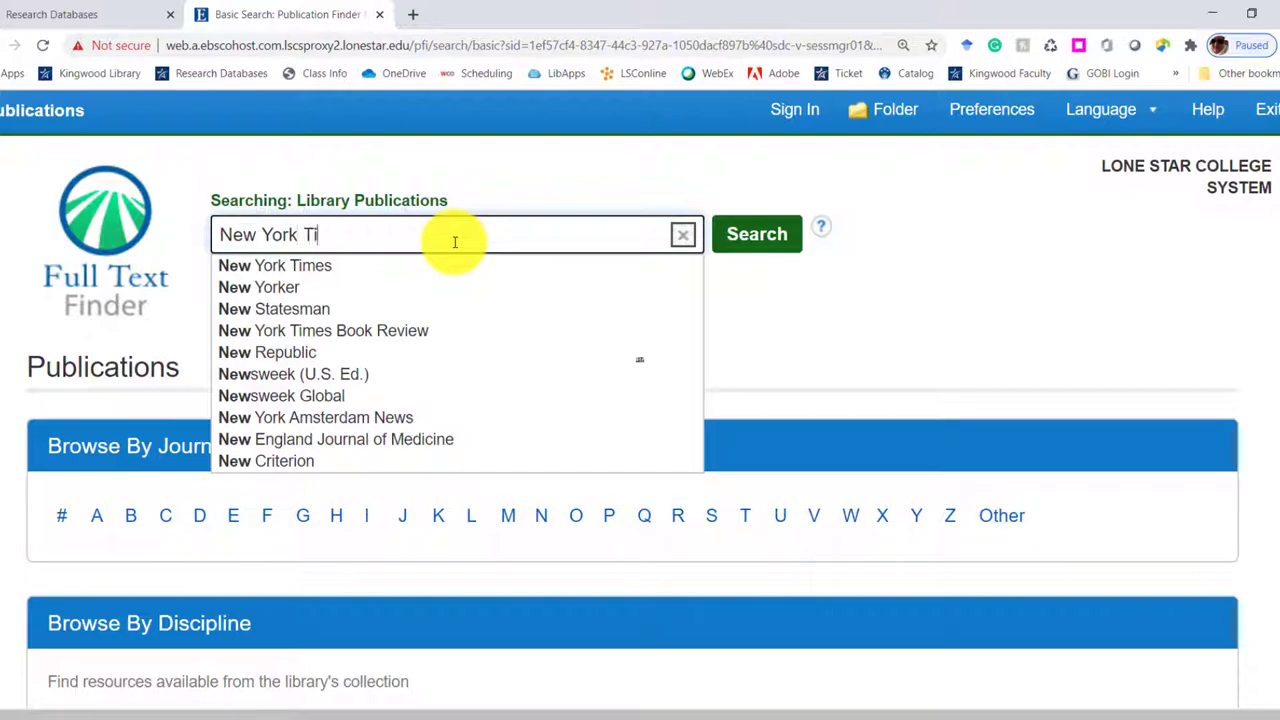
{"action": "type", "text": "mes"}
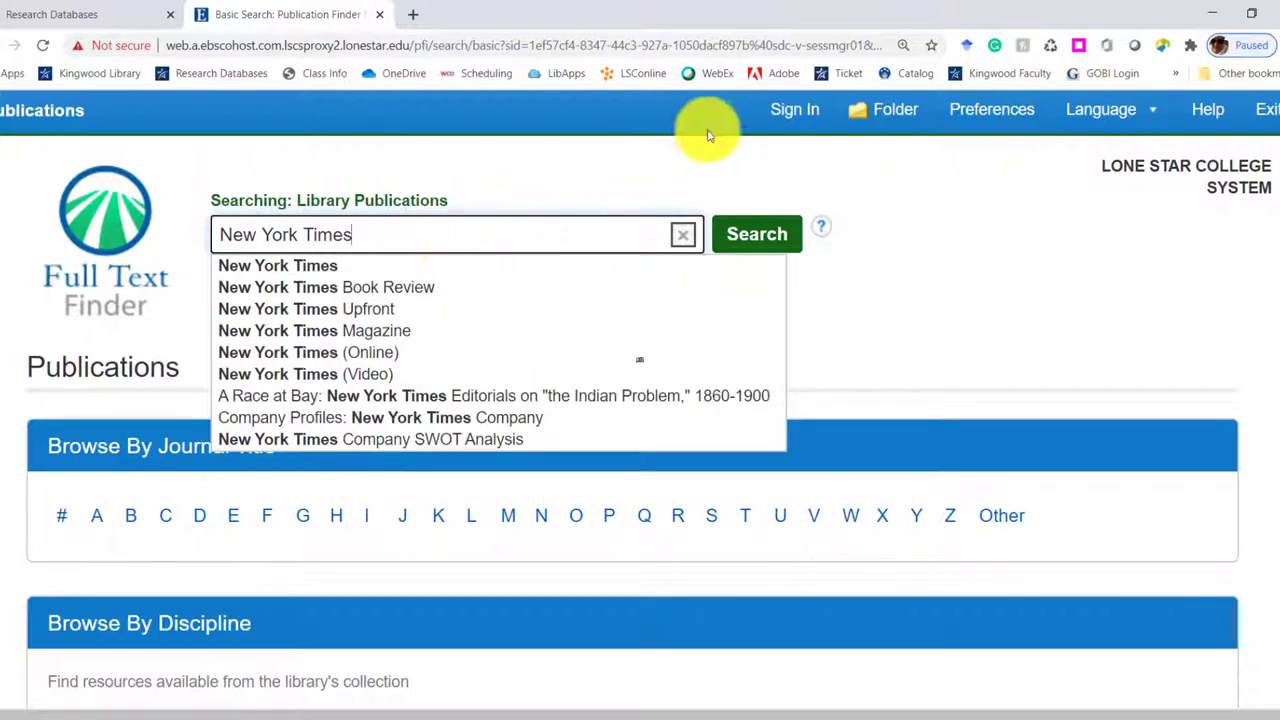
{"action": "left_click", "coordinate": [759, 237]}
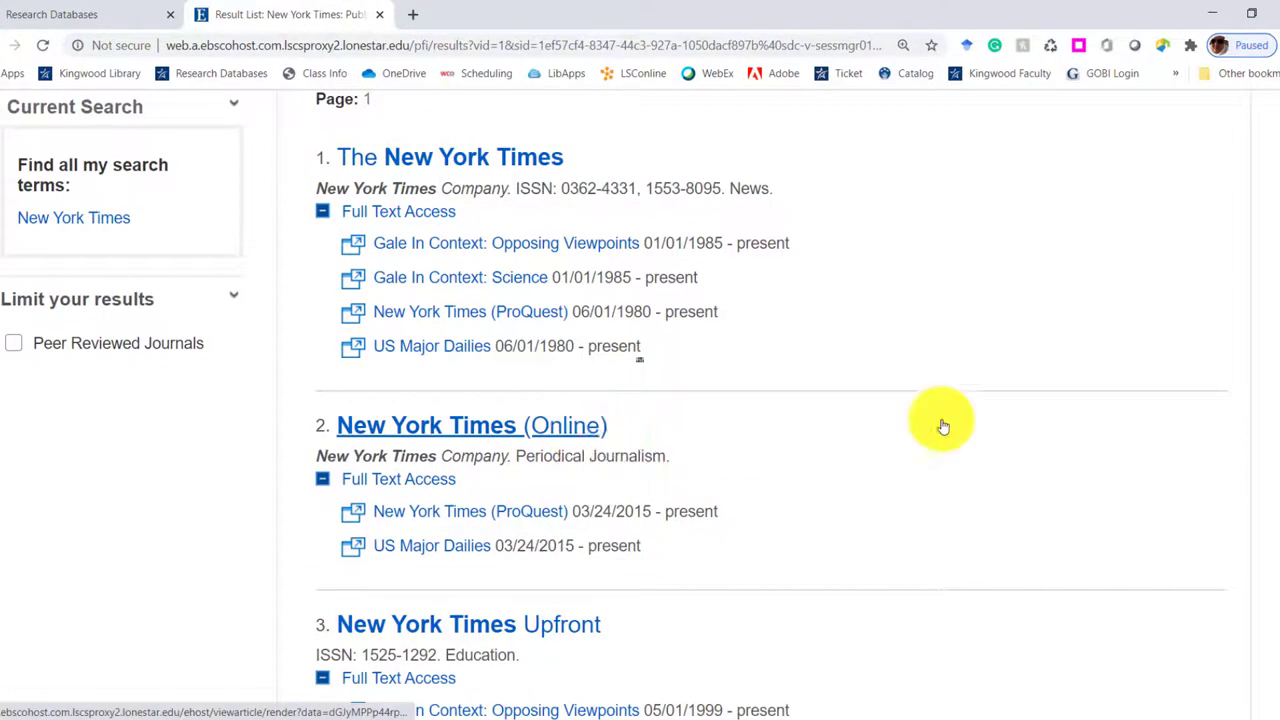
{"action": "scroll", "coordinate": [1278, 190], "scroll_direction": "down", "scroll_amount": 1}
{"action": "scroll", "coordinate": [1278, 190], "scroll_direction": "down", "scroll_amount": 3}
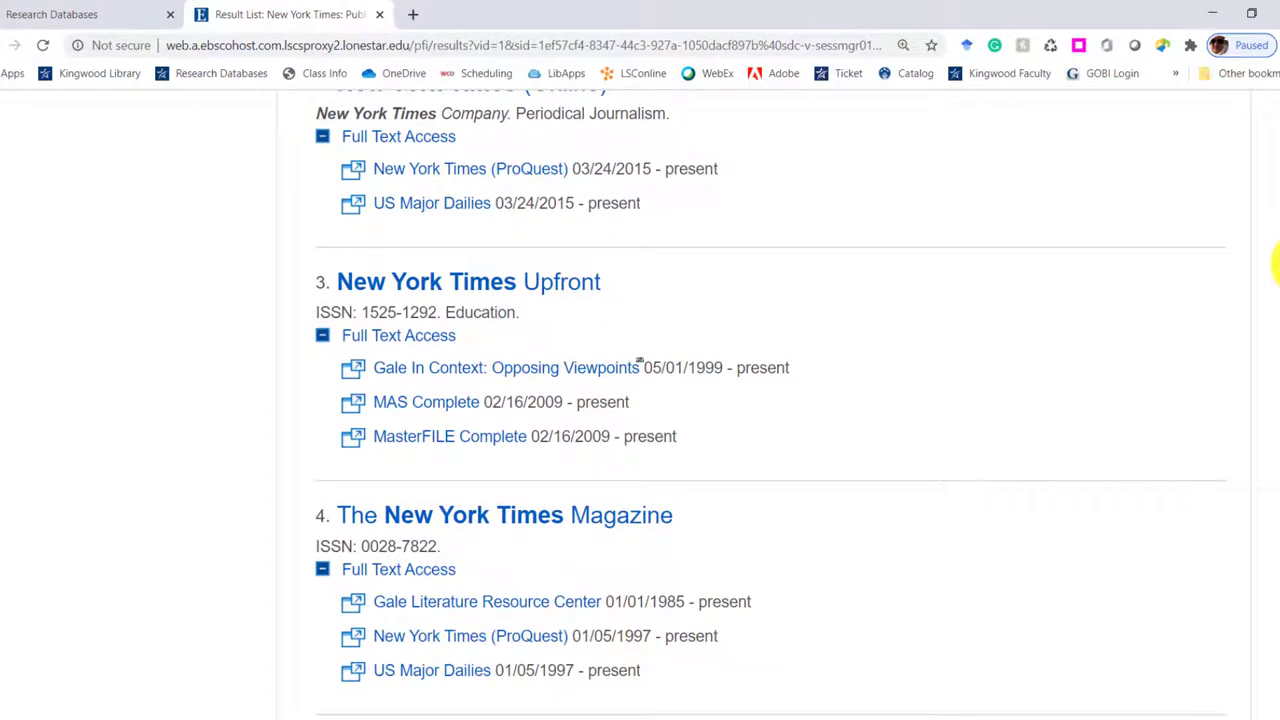
{"action": "scroll", "coordinate": [1276, 270], "scroll_direction": "down", "scroll_amount": 1}
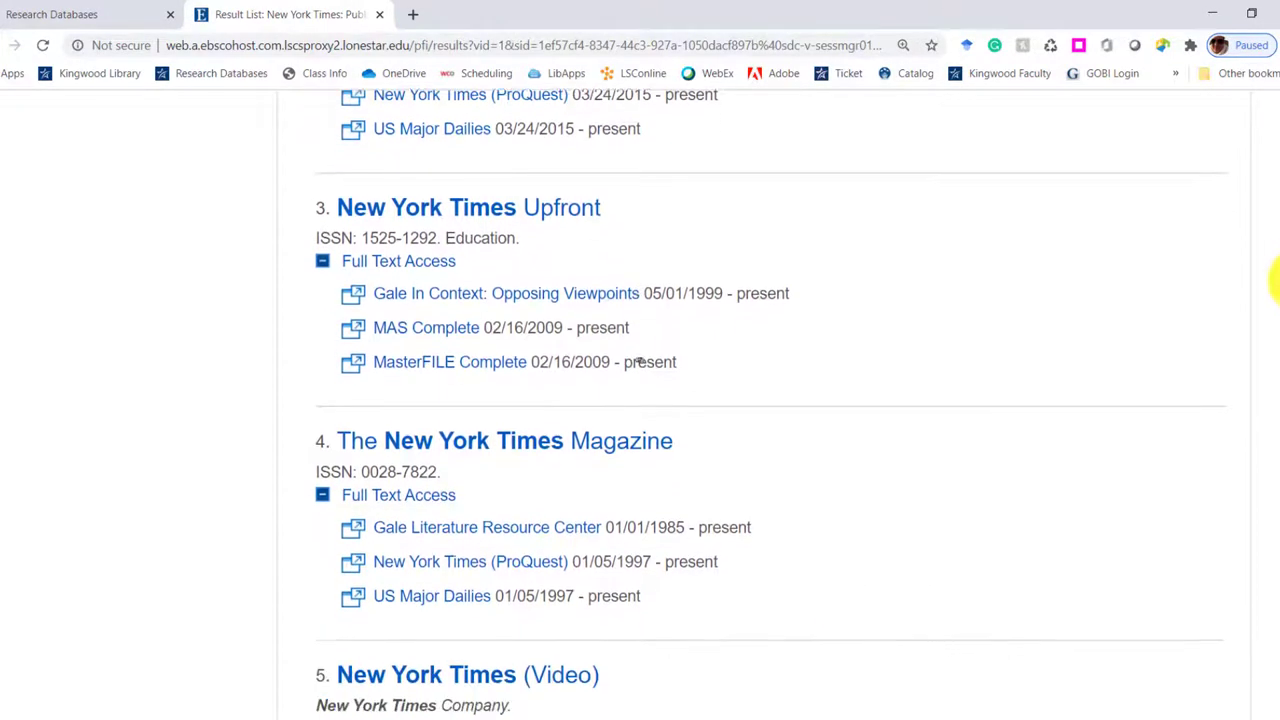
{"action": "scroll", "coordinate": [1276, 280], "scroll_direction": "down", "scroll_amount": 6}
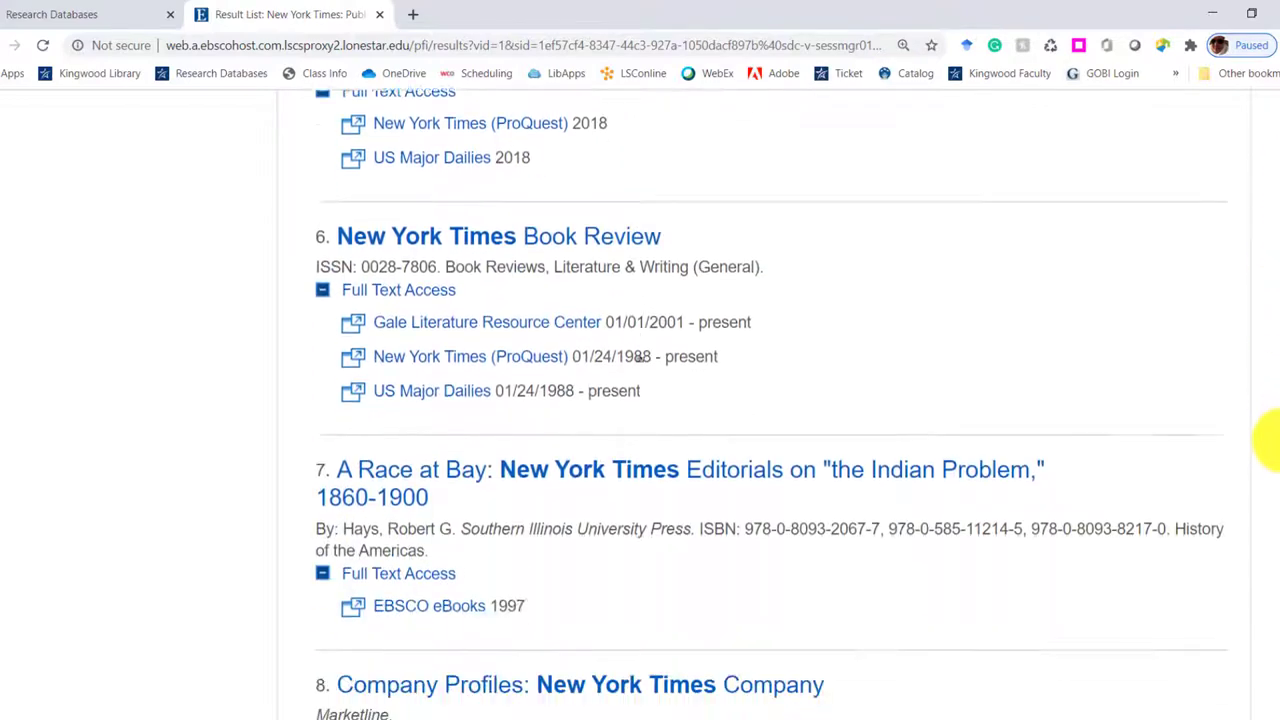
{"action": "scroll", "coordinate": [1276, 257], "scroll_direction": "up", "scroll_amount": 3}
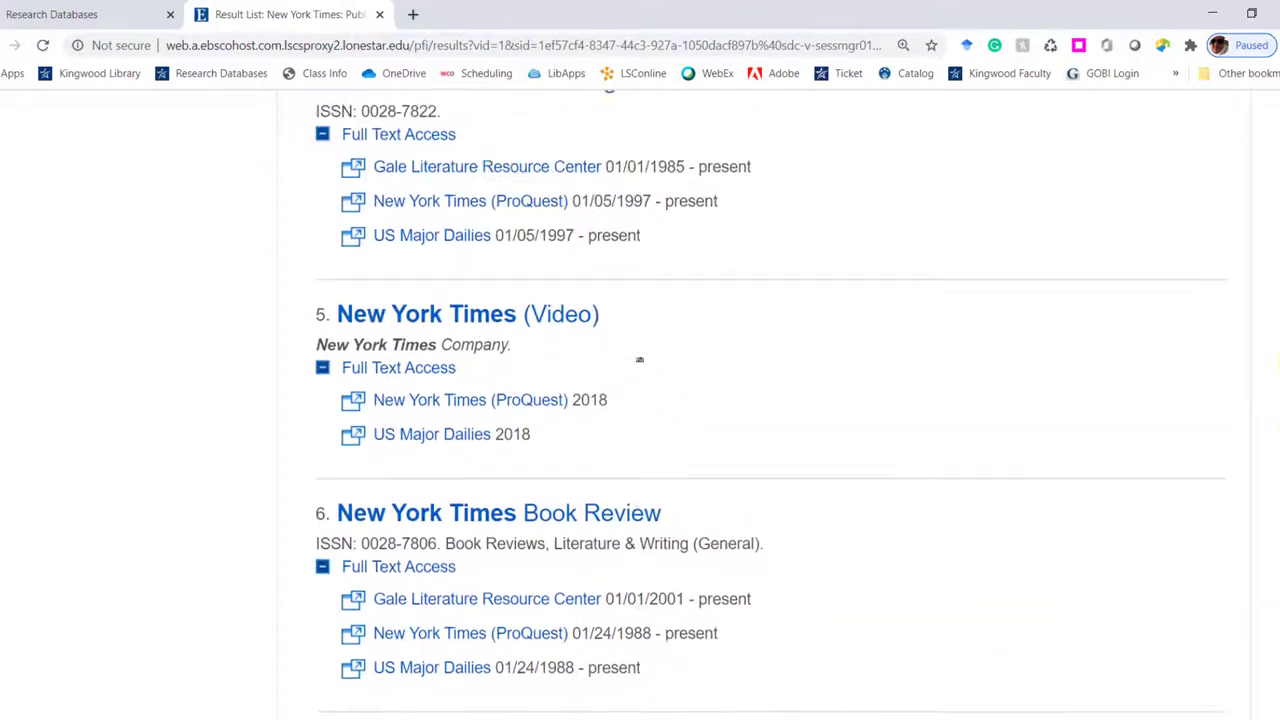
{"action": "scroll", "coordinate": [1260, 243], "scroll_direction": "up", "scroll_amount": 10}
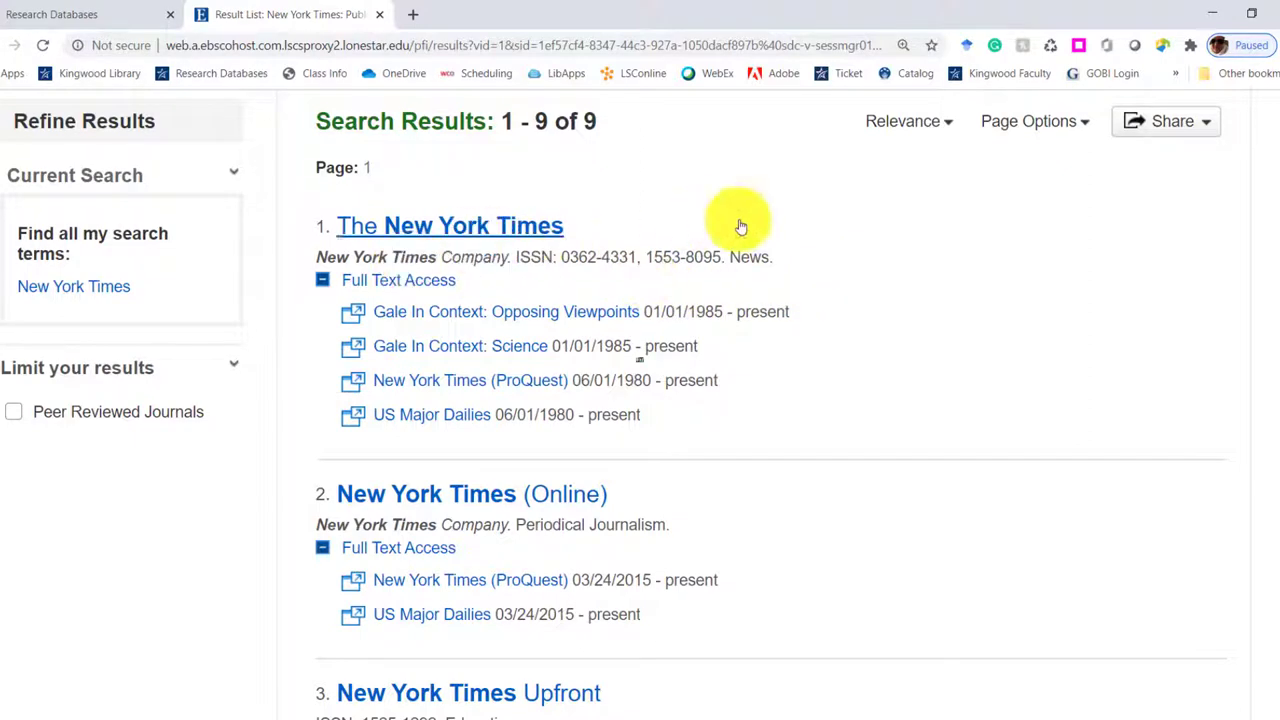
Expand The New York Times full-text access links and open the New York Times (ProQuest) link
{"action": "left_click_drag", "start_coordinate": [789, 260], "coordinate": [336, 260]}
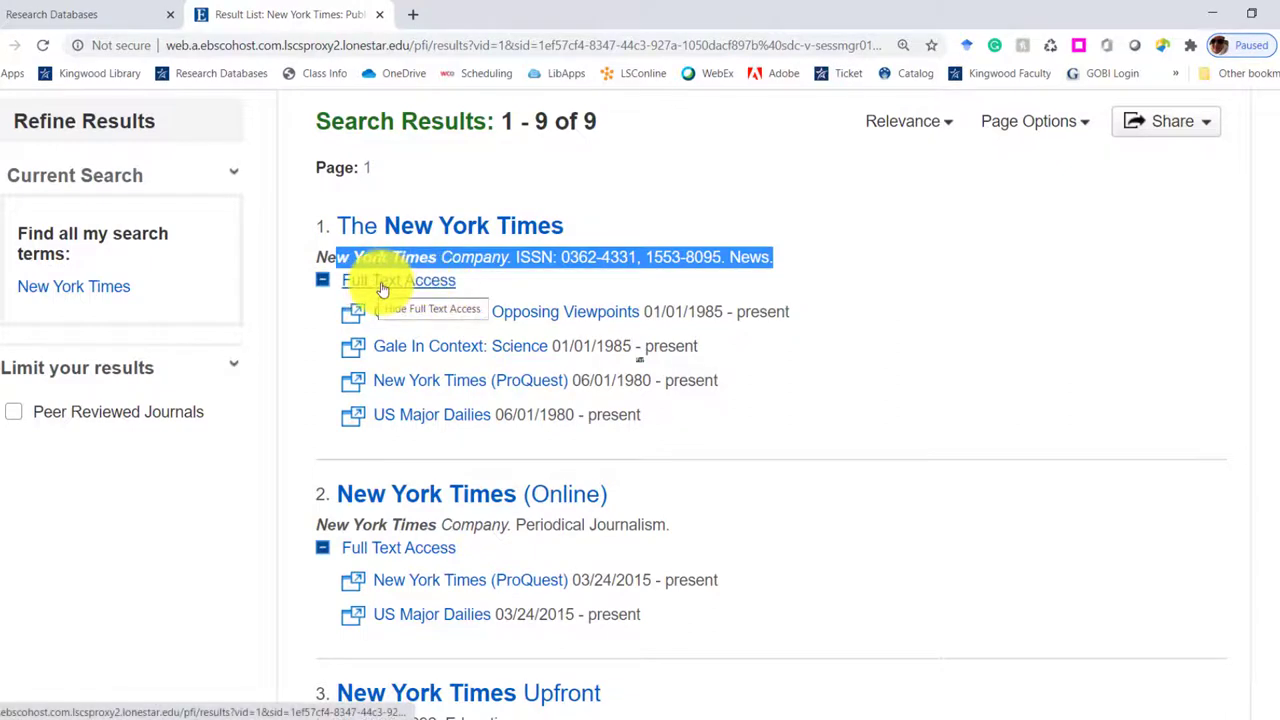
{"action": "left_click", "coordinate": [324, 285]}
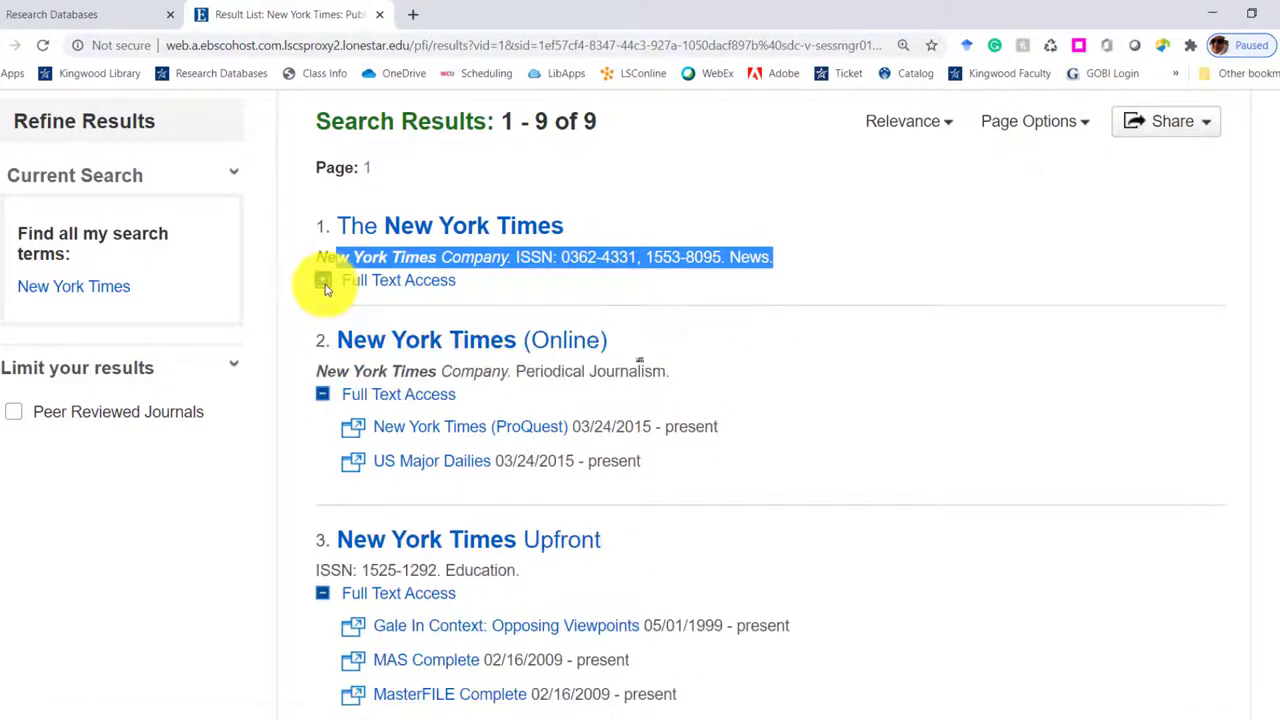
{"action": "left_click", "coordinate": [324, 285]}
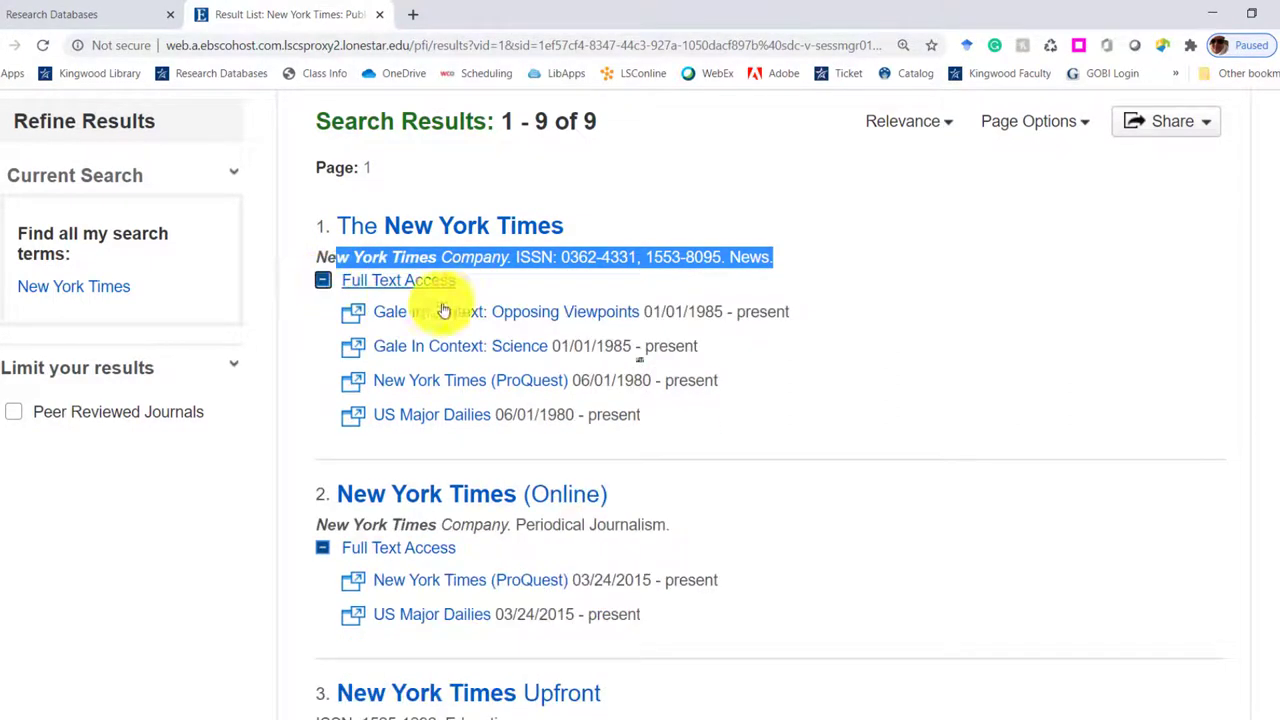
{"action": "left_click", "coordinate": [790, 303]}
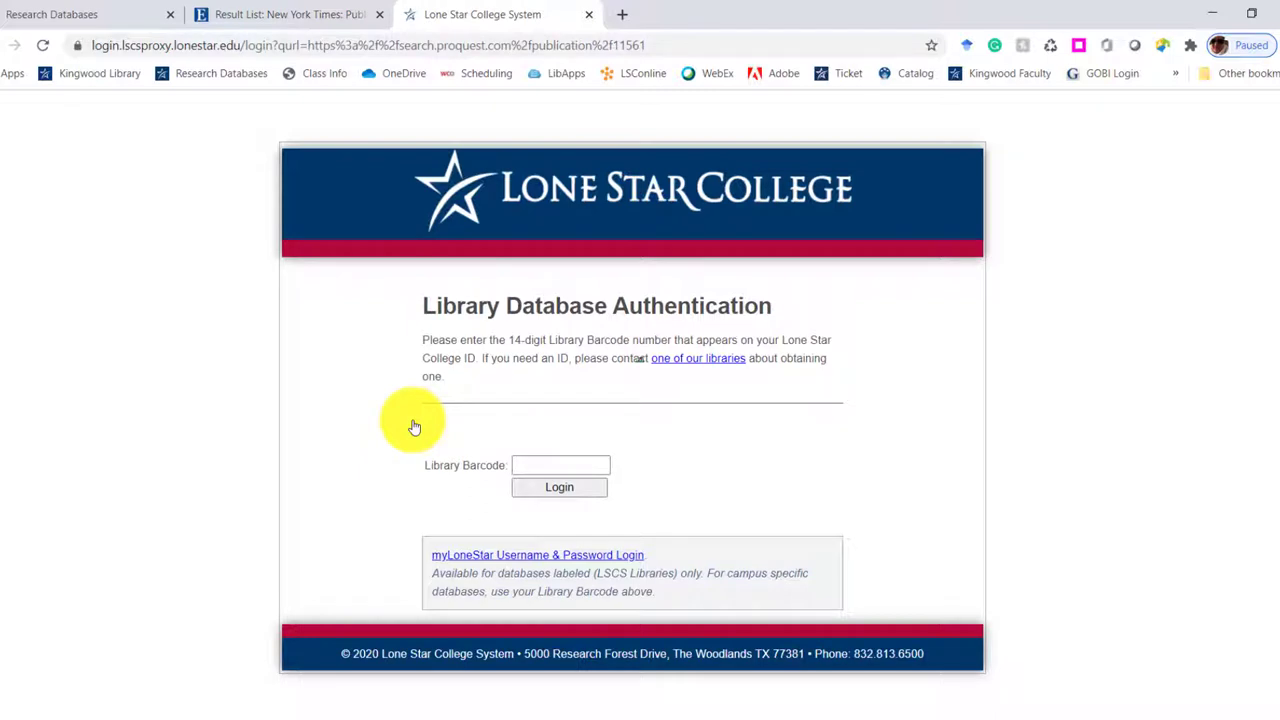
Sign in past the library login to reach ProQuest's New York Times, Late Edition (East Coast) page
{"action": "left_click", "coordinate": [519, 466]}
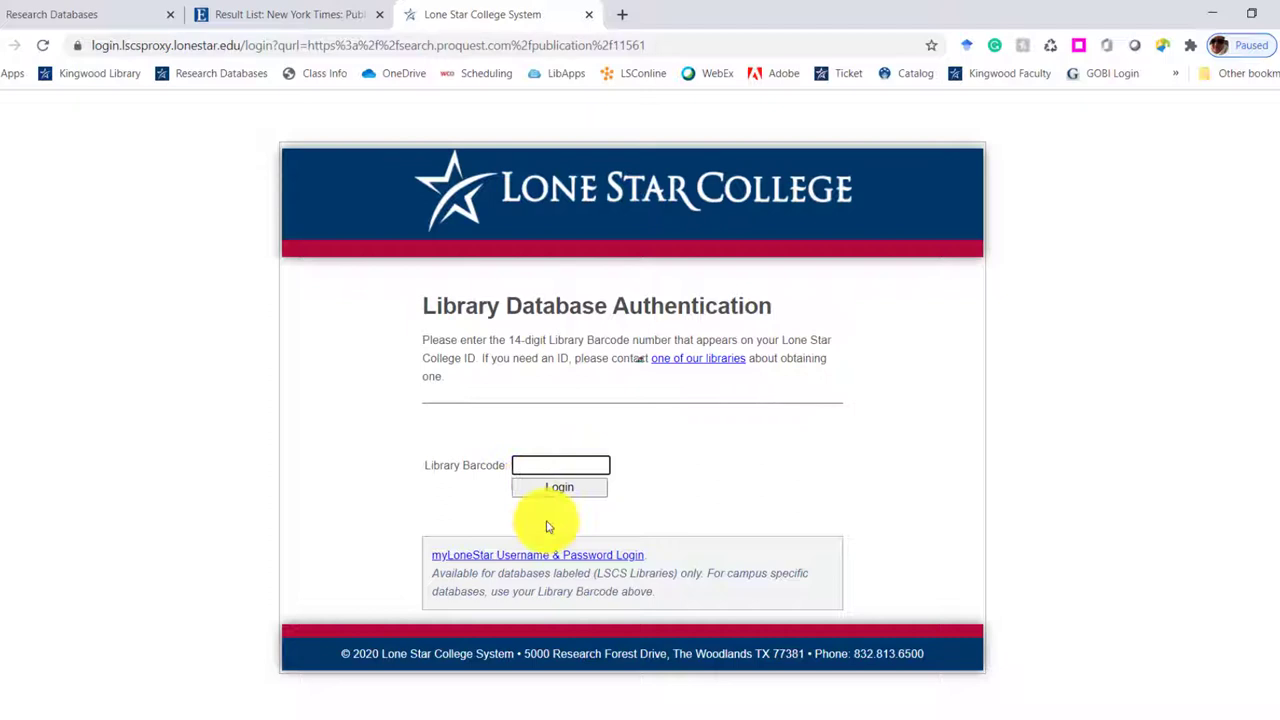
{"action": "left_click", "coordinate": [555, 556]}
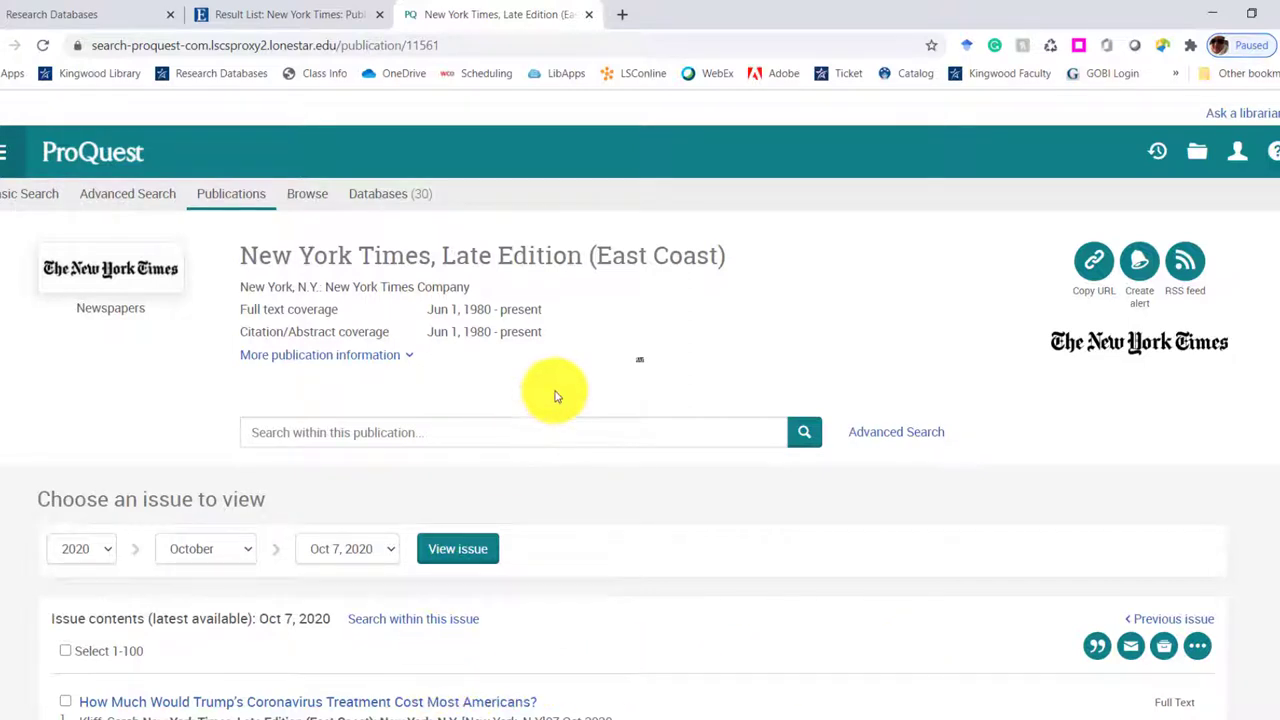
Expand the publication details, showing ISSN 0362-4331, and highlight the latest issue date Oct 7, 2020
{"action": "left_click", "coordinate": [320, 355]}
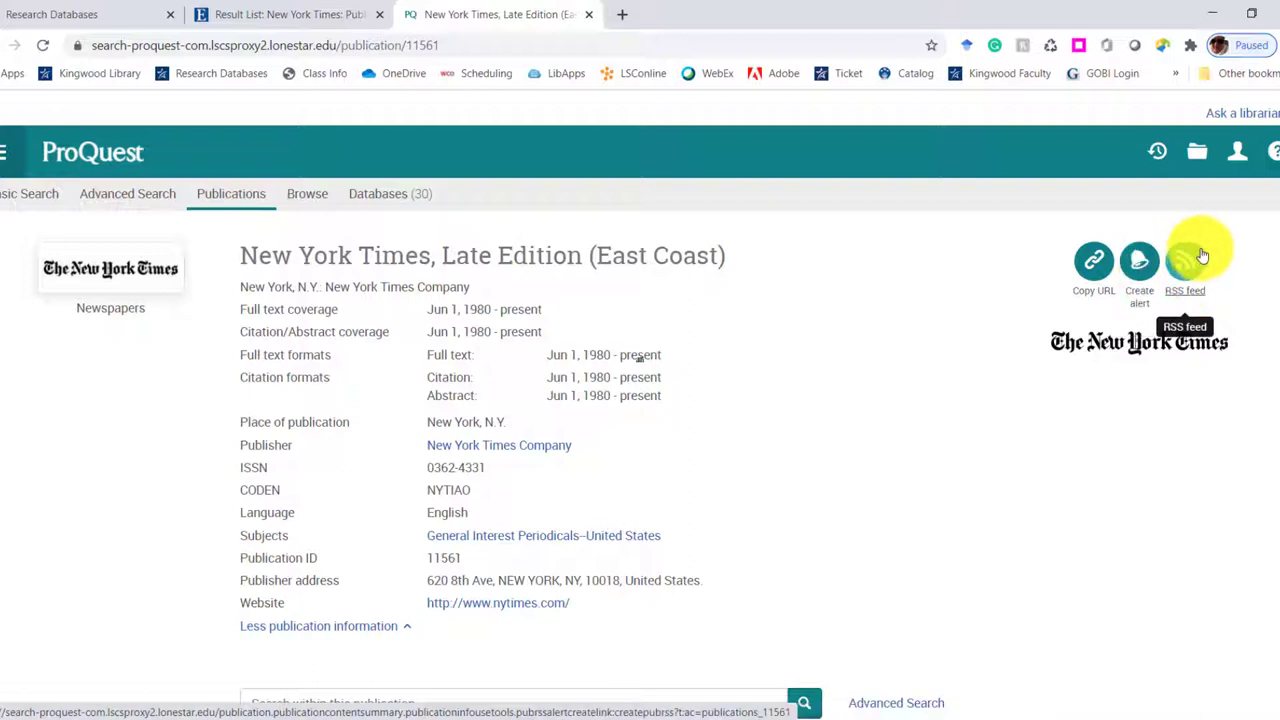
{"action": "scroll", "coordinate": [640, 358], "scroll_direction": "down", "scroll_amount": 5}
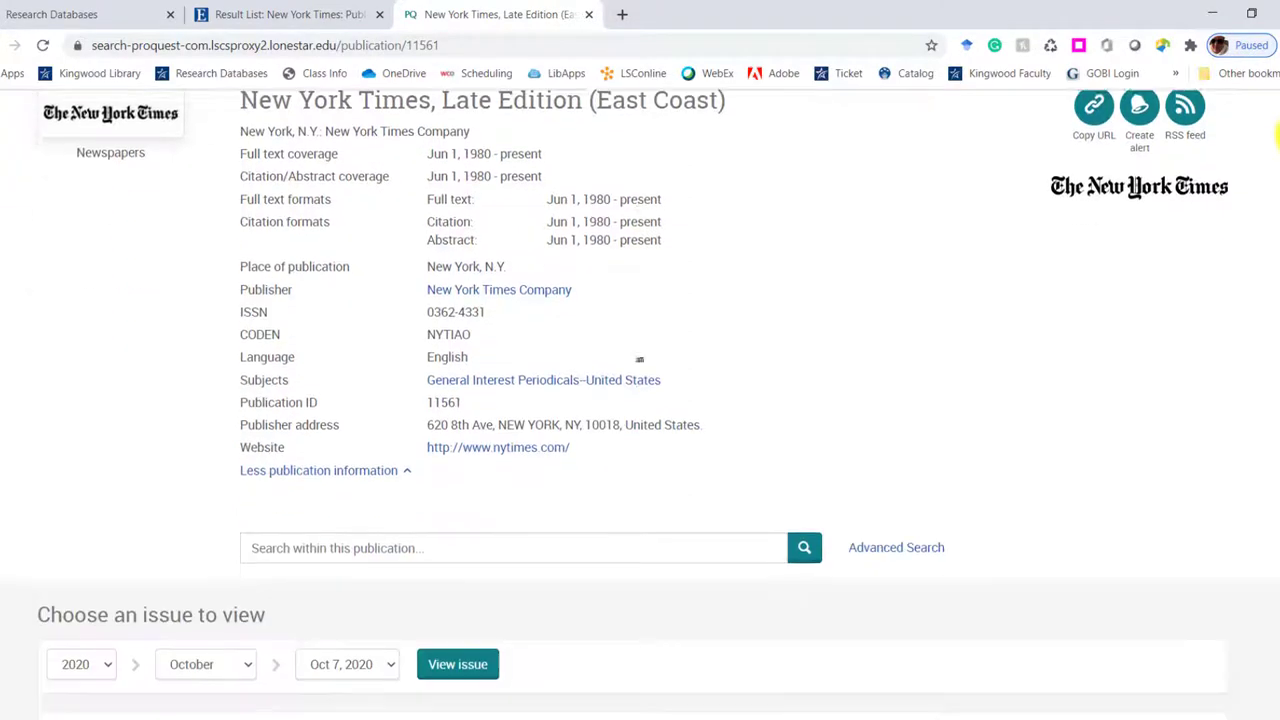
{"action": "scroll", "coordinate": [1268, 160], "scroll_direction": "down", "scroll_amount": 2}
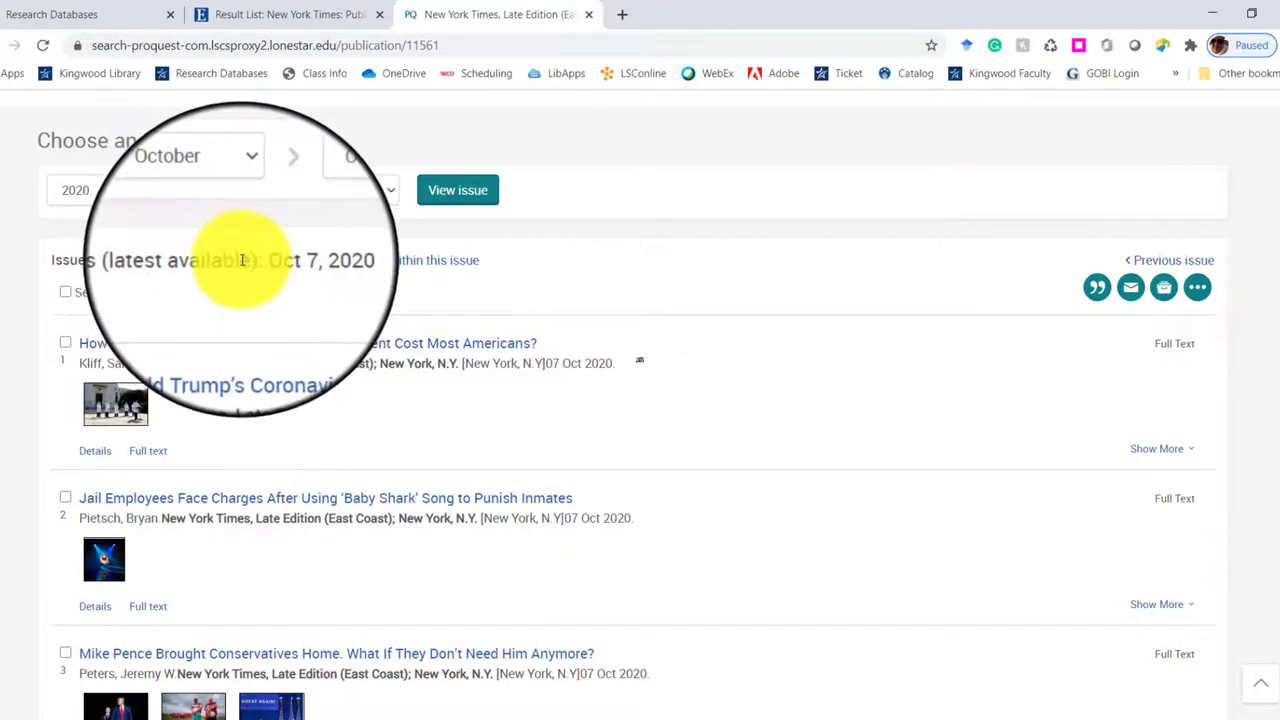
{"action": "left_click_drag", "start_coordinate": [259, 260], "coordinate": [335, 262]}
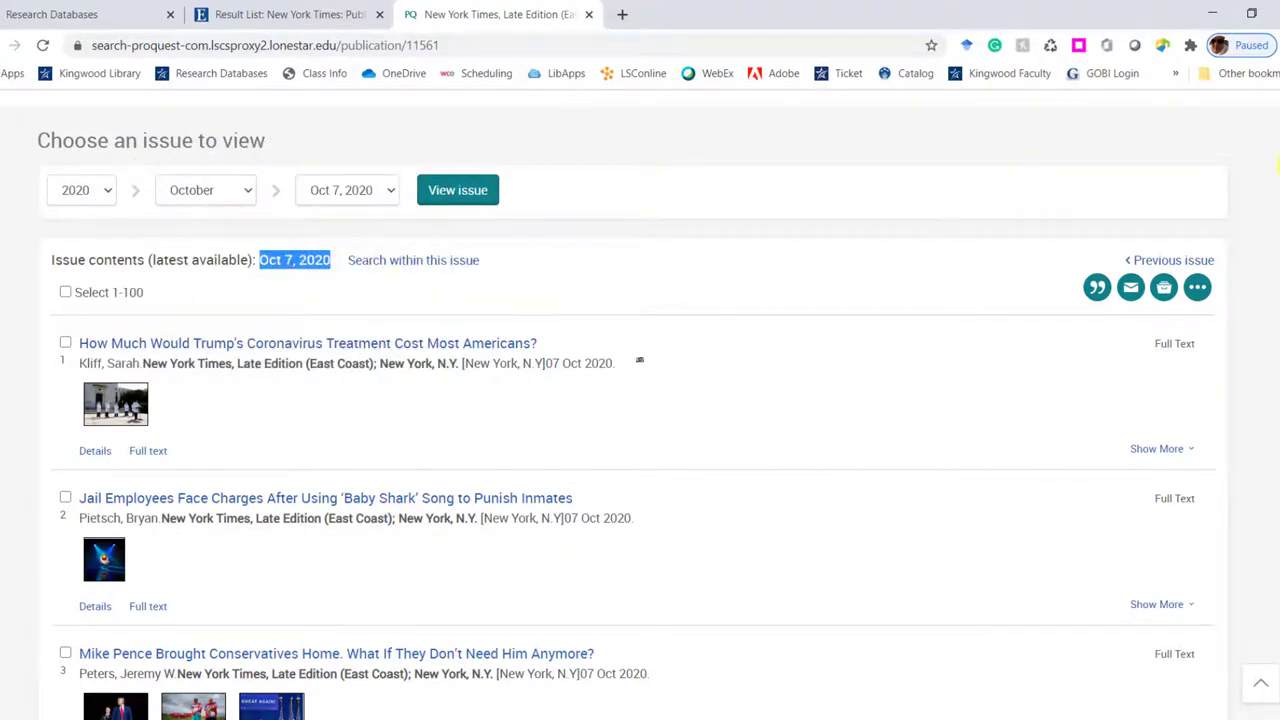
Scroll through the Oct 7, 2020 issue's article list
{"action": "scroll", "coordinate": [639, 360], "scroll_direction": "down", "scroll_amount": 20}
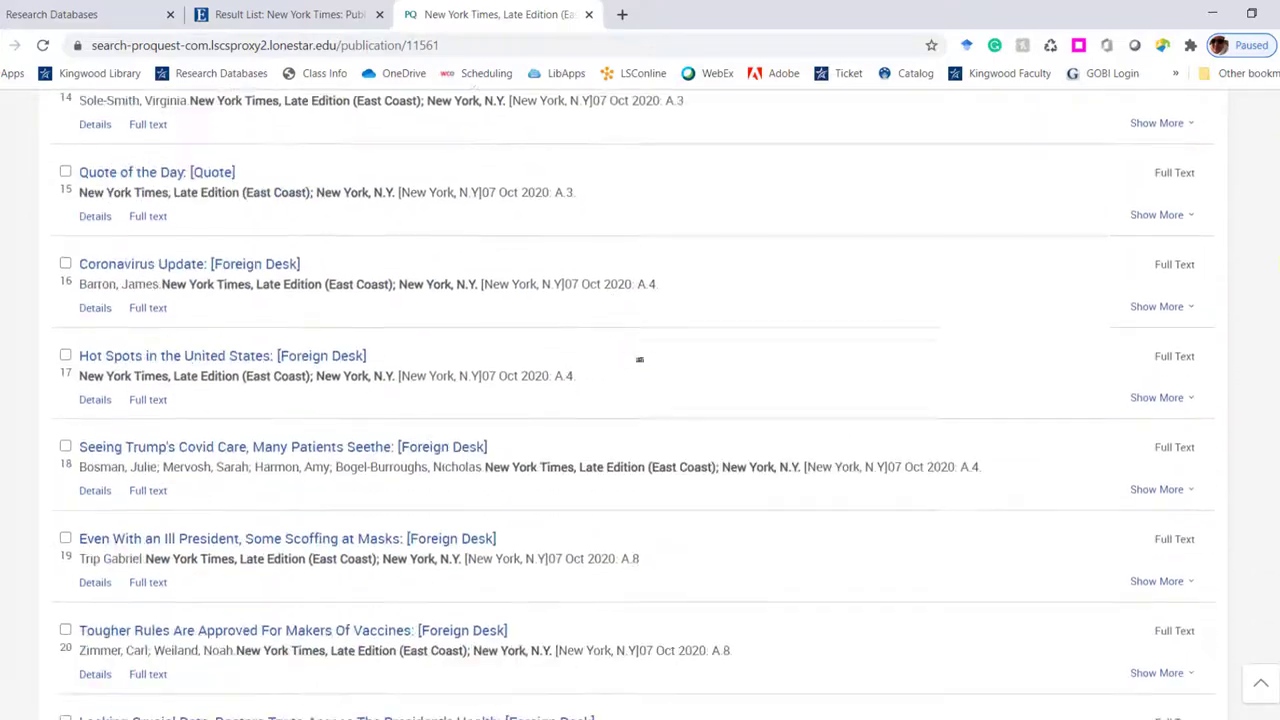
{"action": "scroll", "coordinate": [639, 360], "scroll_direction": "down", "scroll_amount": 10}
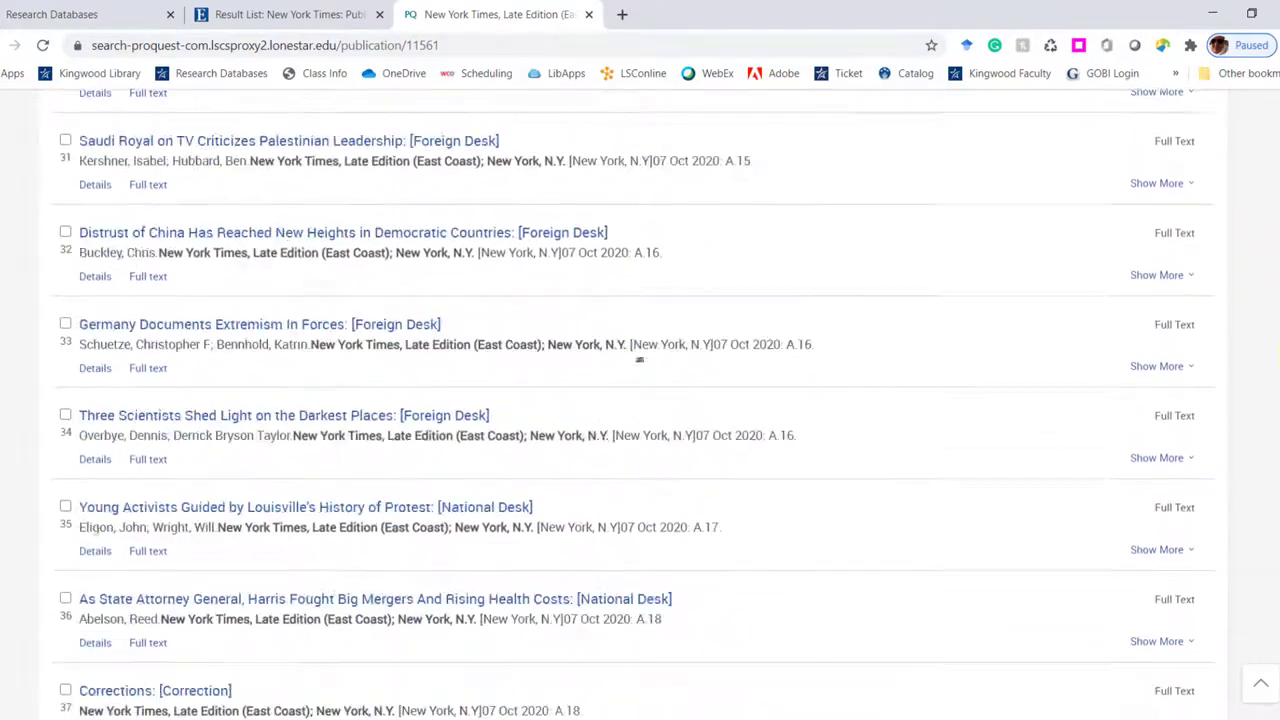
{"action": "scroll", "coordinate": [639, 360], "scroll_direction": "up", "scroll_amount": 20}
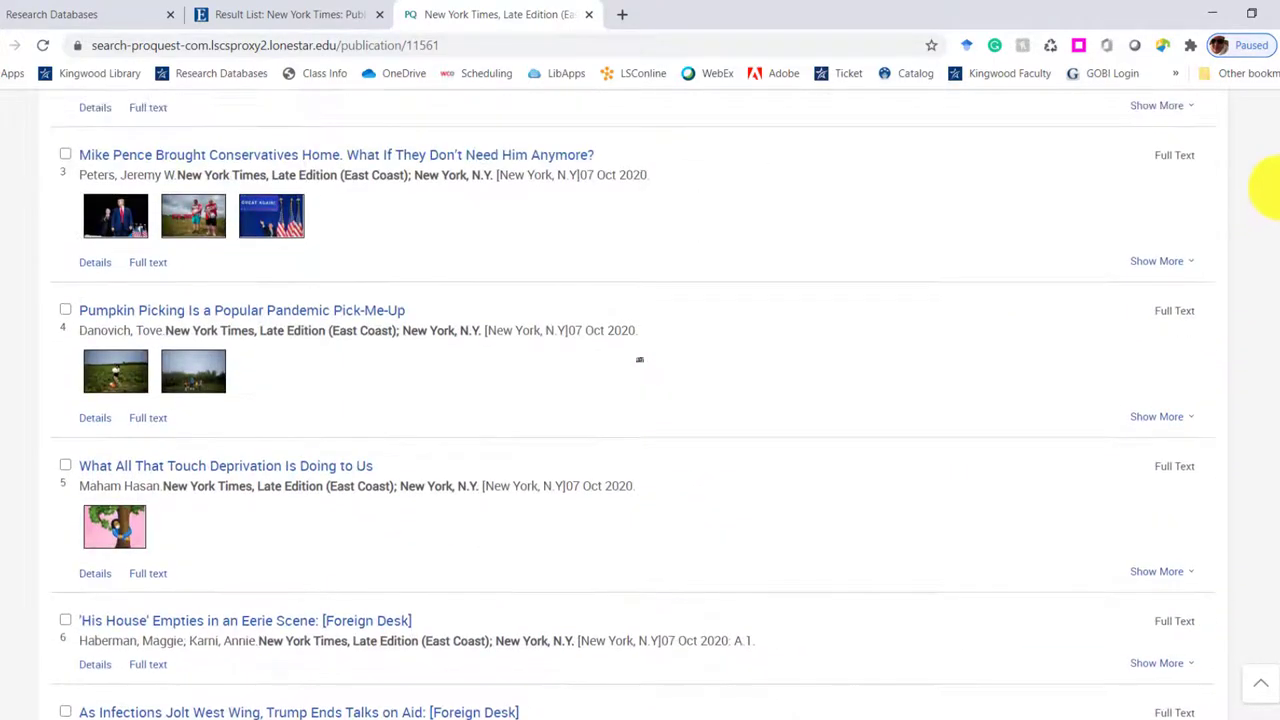
{"action": "scroll", "coordinate": [639, 360], "scroll_direction": "up", "scroll_amount": 2}
{"action": "scroll", "coordinate": [1272, 150], "scroll_direction": "up", "scroll_amount": 1}
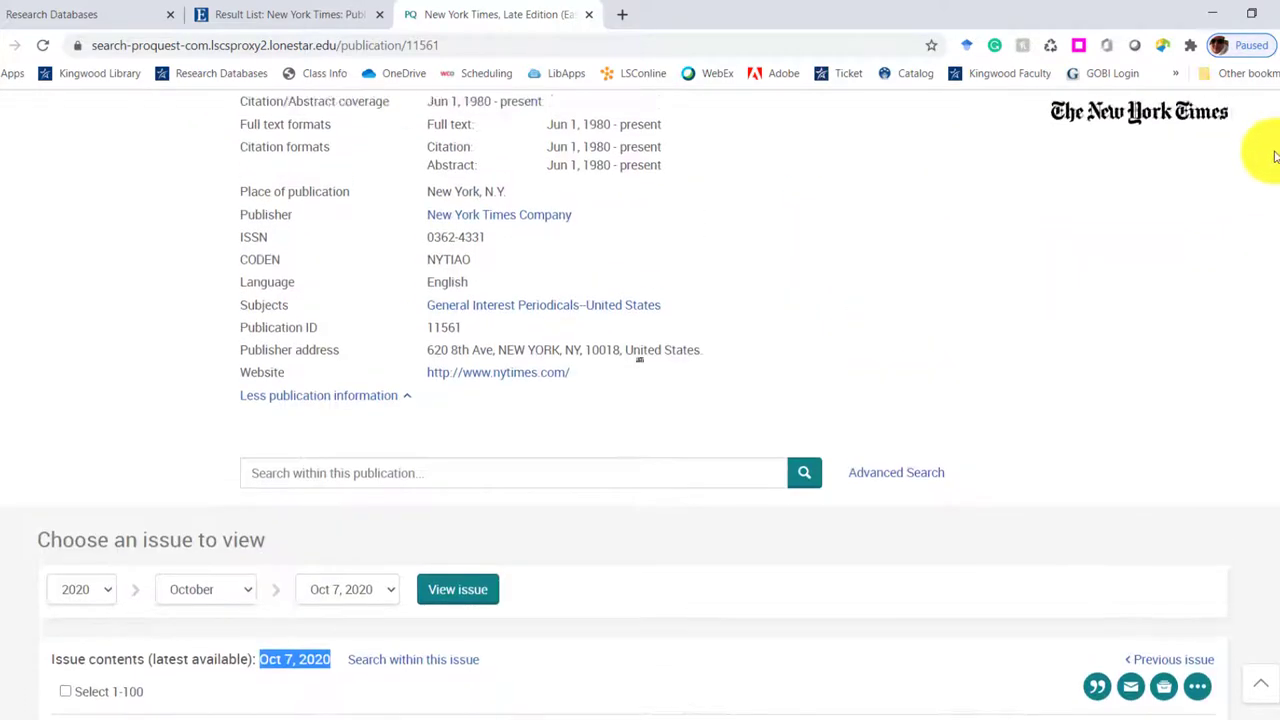
{"action": "scroll", "coordinate": [1272, 150], "scroll_direction": "down", "scroll_amount": 5}
{"action": "scroll", "coordinate": [1270, 155], "scroll_direction": "up", "scroll_amount": 3}
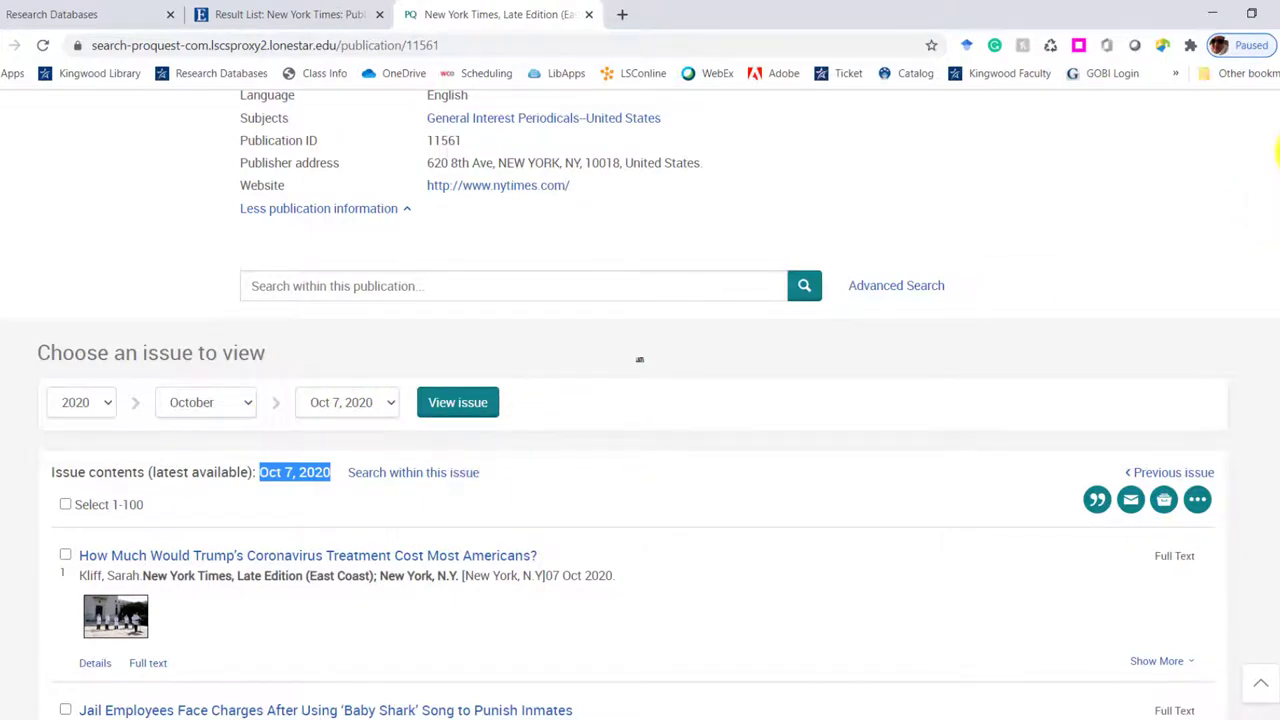
{"action": "scroll", "coordinate": [1278, 150], "scroll_direction": "up", "scroll_amount": 4}
{"action": "scroll", "coordinate": [1278, 150], "scroll_direction": "down", "scroll_amount": 3}
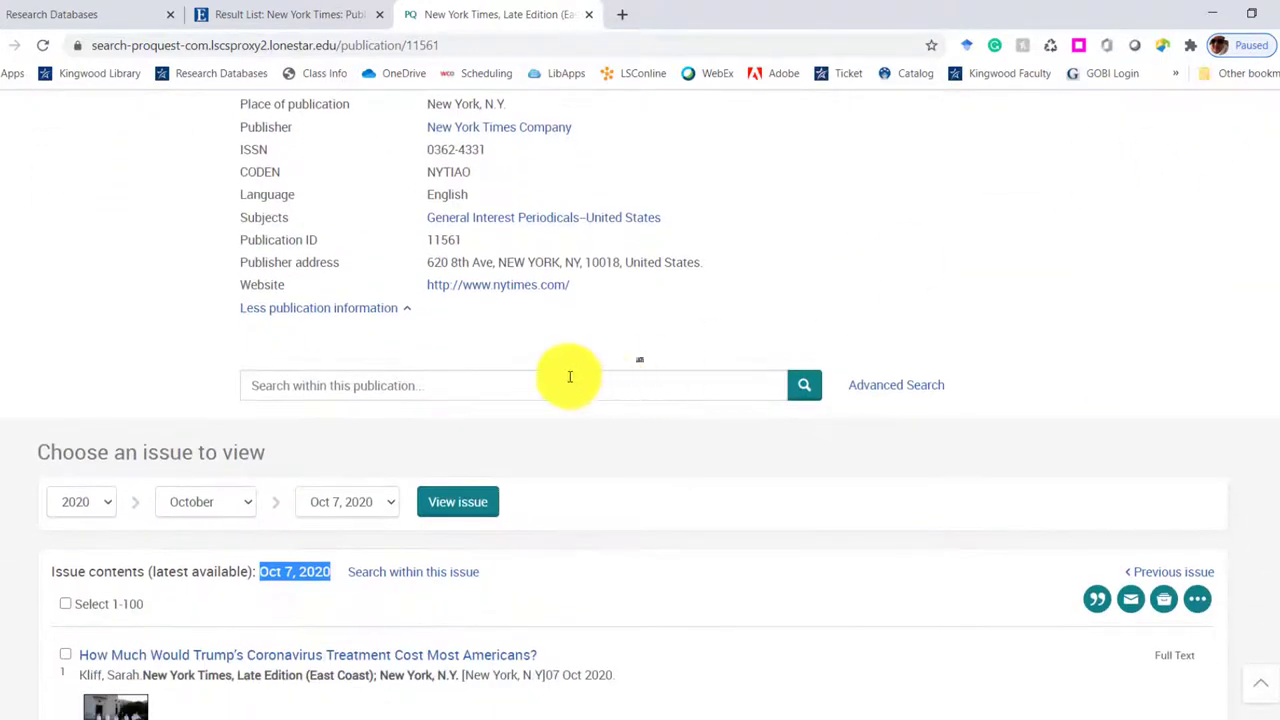
Search within the New York Times publication for 'COVID-19', returning 11,007 results
{"action": "left_click", "coordinate": [545, 382]}
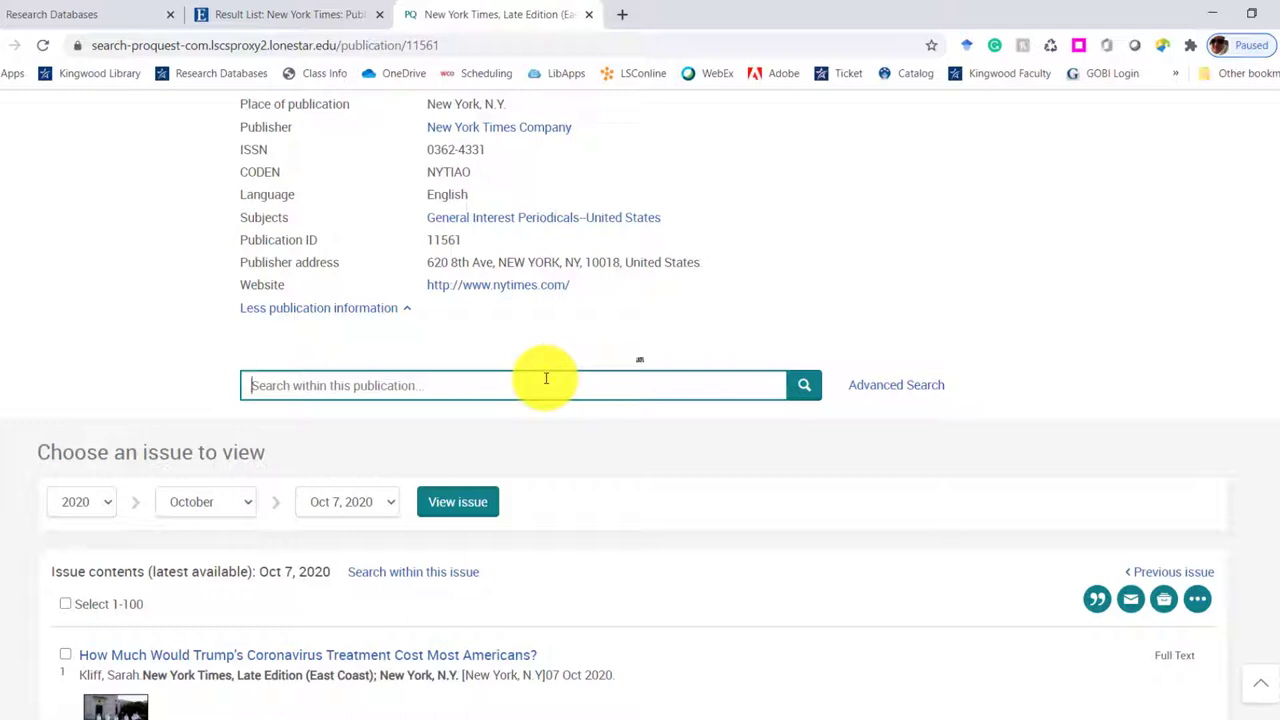
{"action": "type", "text": "COVID"}
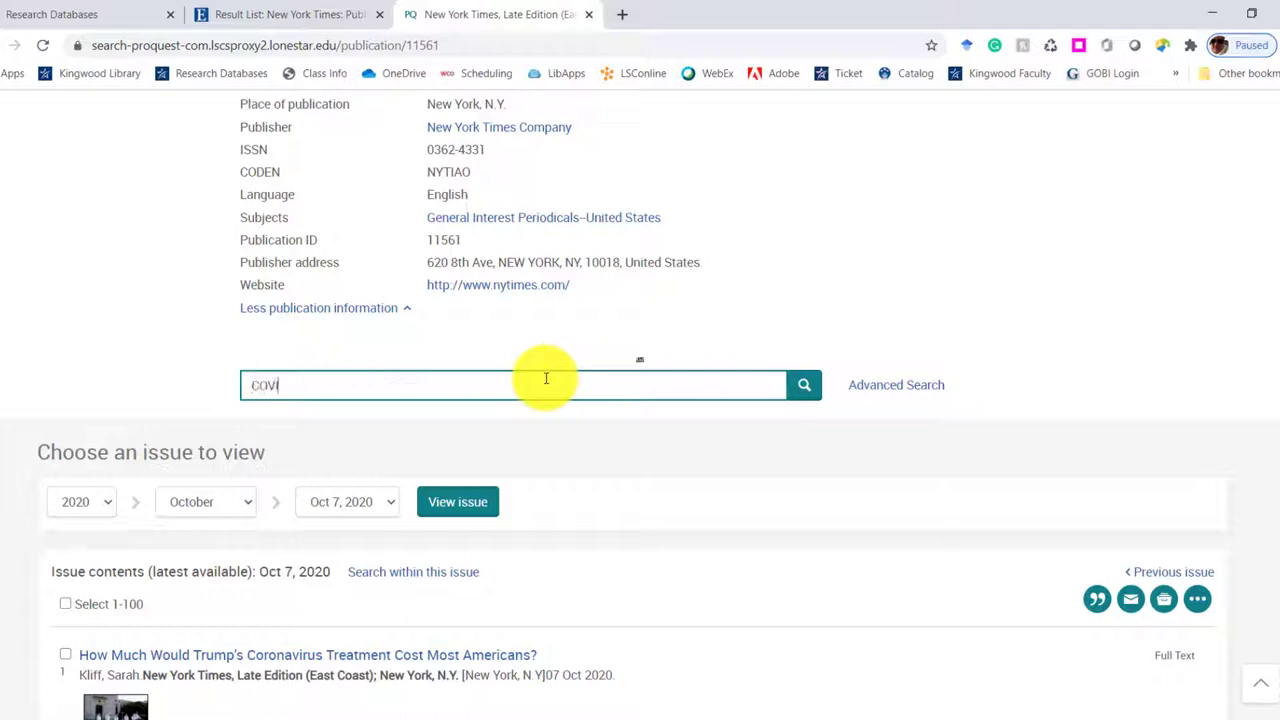
{"action": "type", "text": "-19"}
{"action": "key", "text": "Return"}
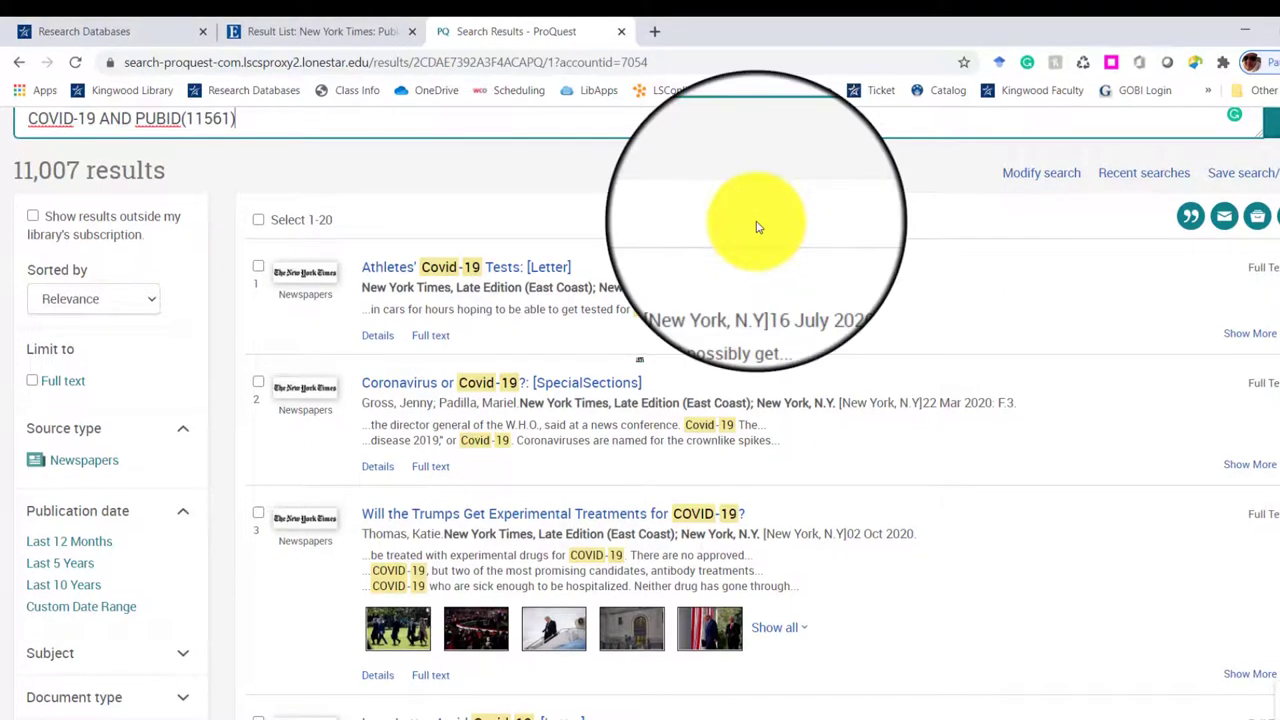
Sort the 11,007 COVID-19 results by Most recent first
{"action": "left_click", "coordinate": [90, 300]}
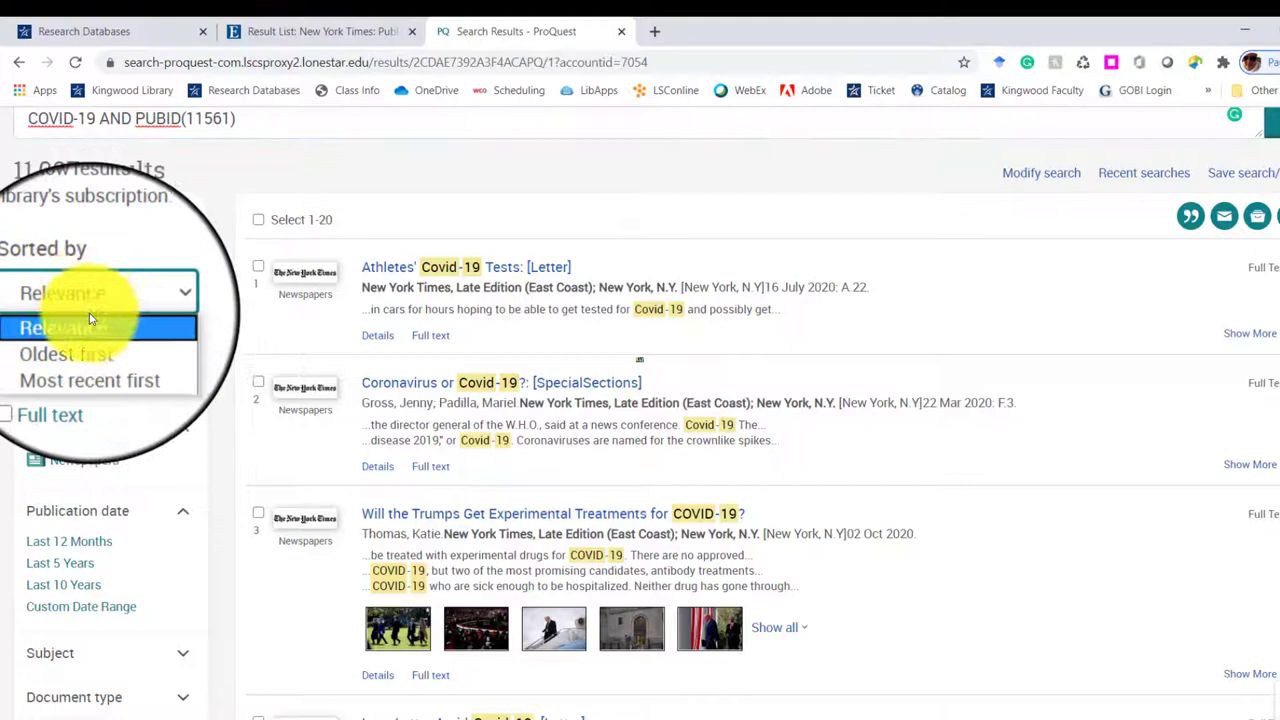
{"action": "left_click", "coordinate": [135, 358]}
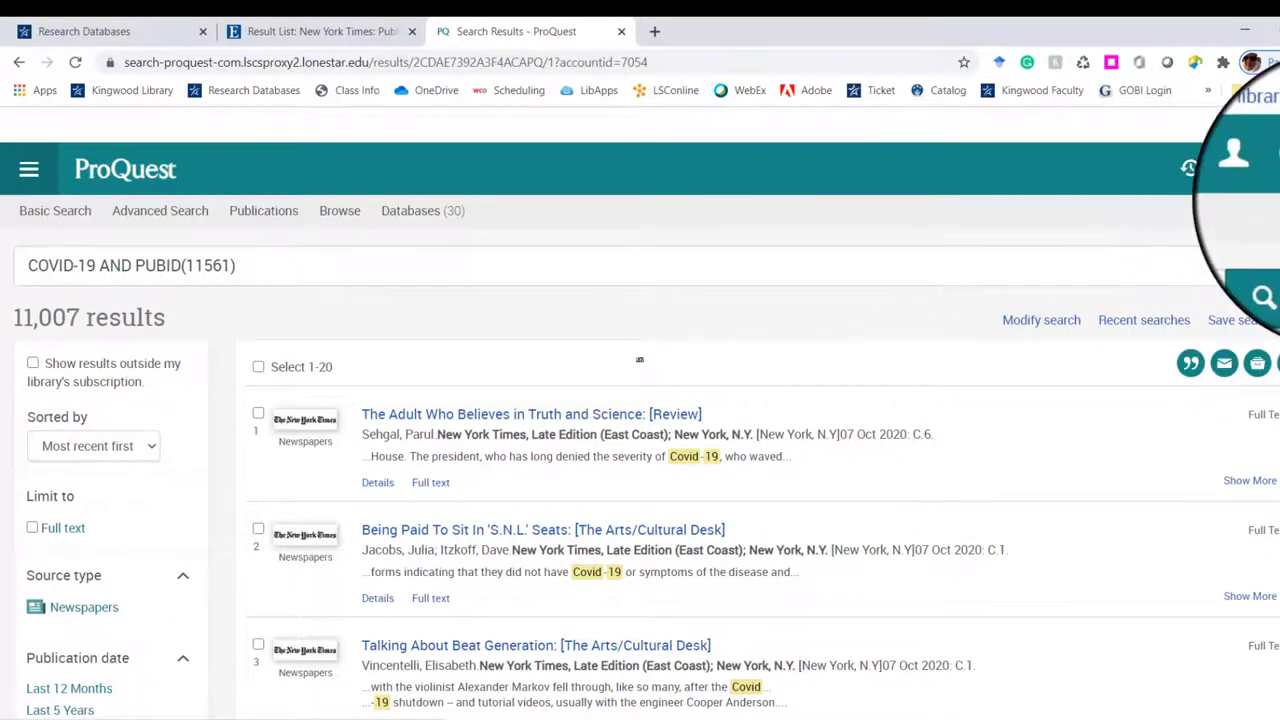
{"action": "scroll", "coordinate": [1235, 200], "scroll_direction": "down", "scroll_amount": 2}
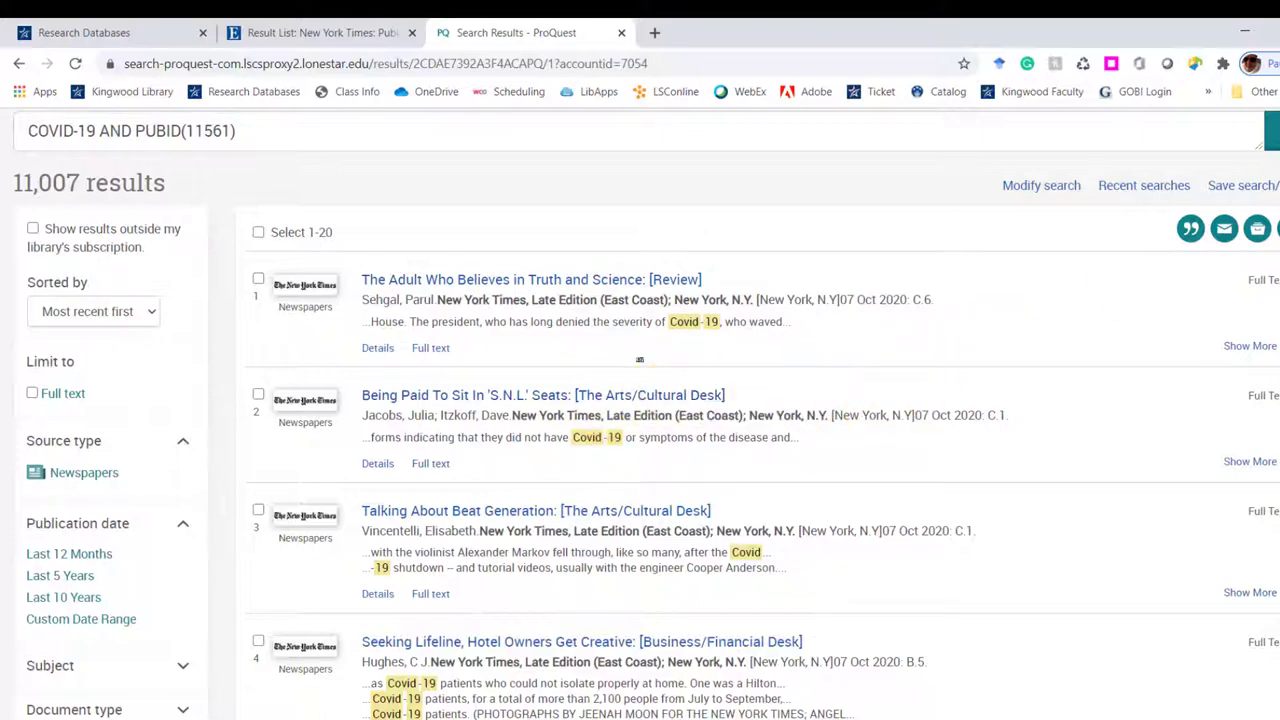
{"action": "scroll", "coordinate": [639, 359], "scroll_direction": "down", "scroll_amount": 5}
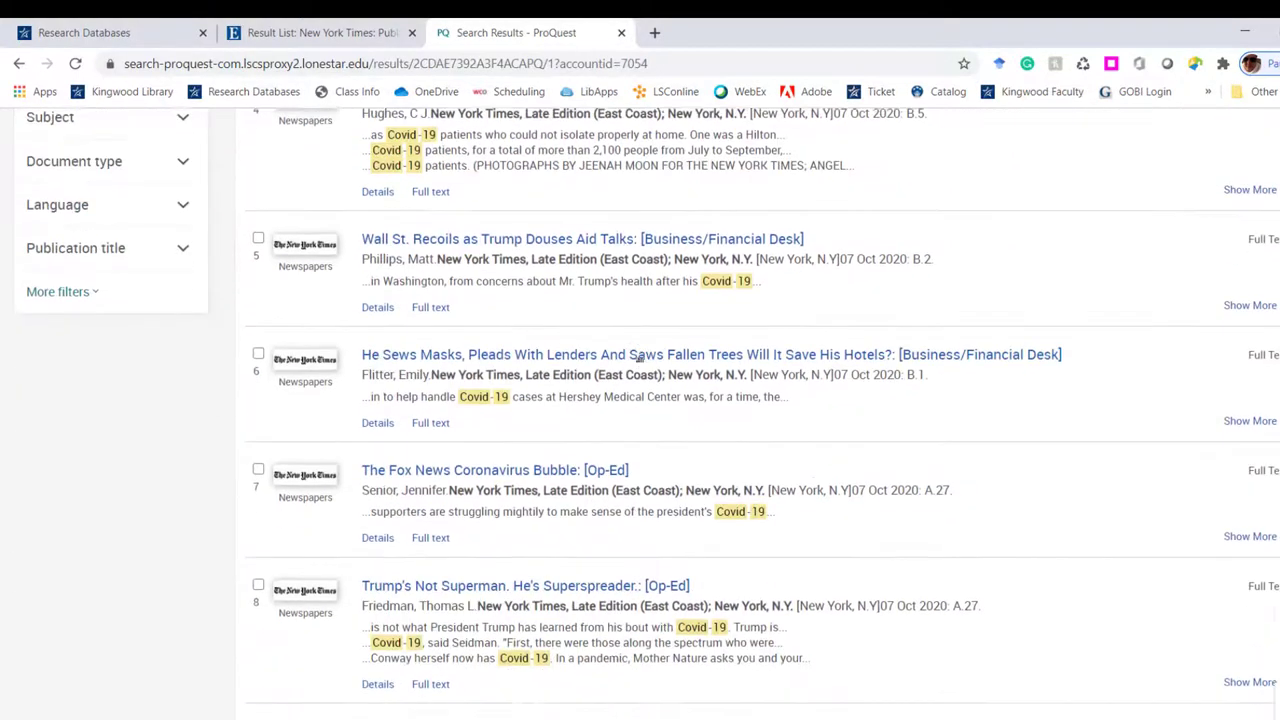
{"action": "scroll", "coordinate": [636, 361], "scroll_direction": "up", "scroll_amount": 1}
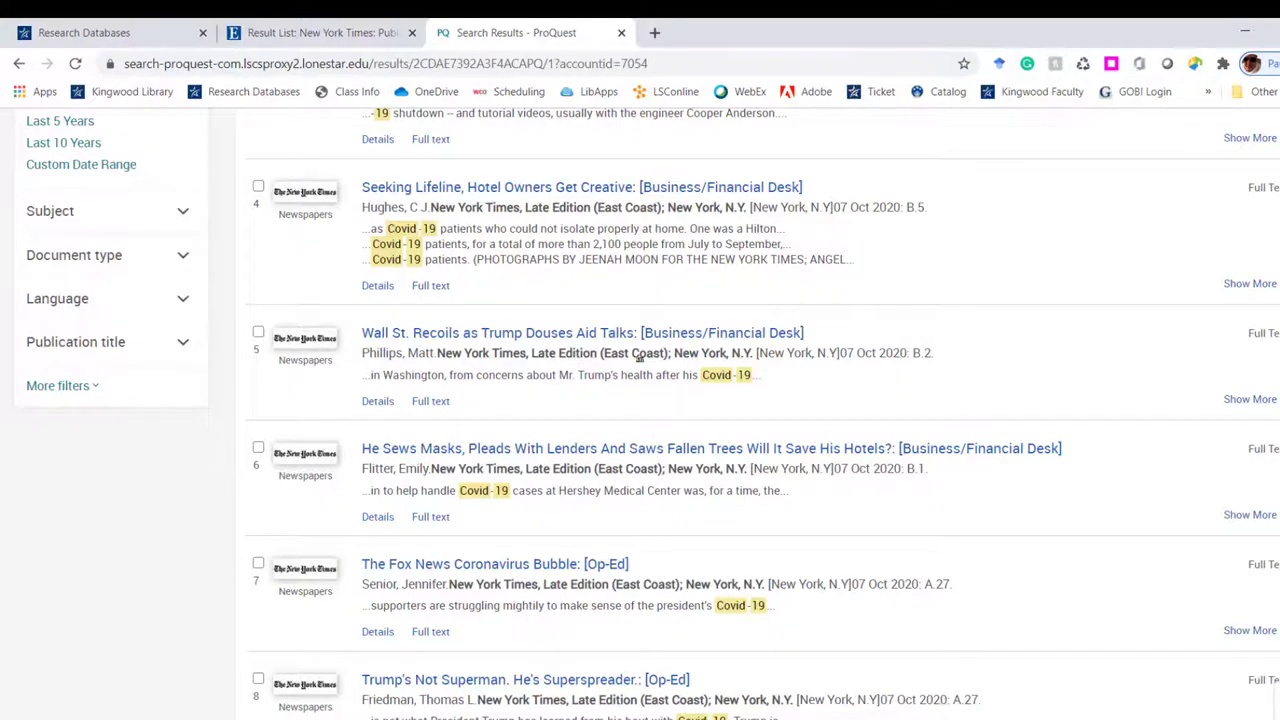
{"action": "scroll", "coordinate": [638, 357], "scroll_direction": "down", "scroll_amount": 3}
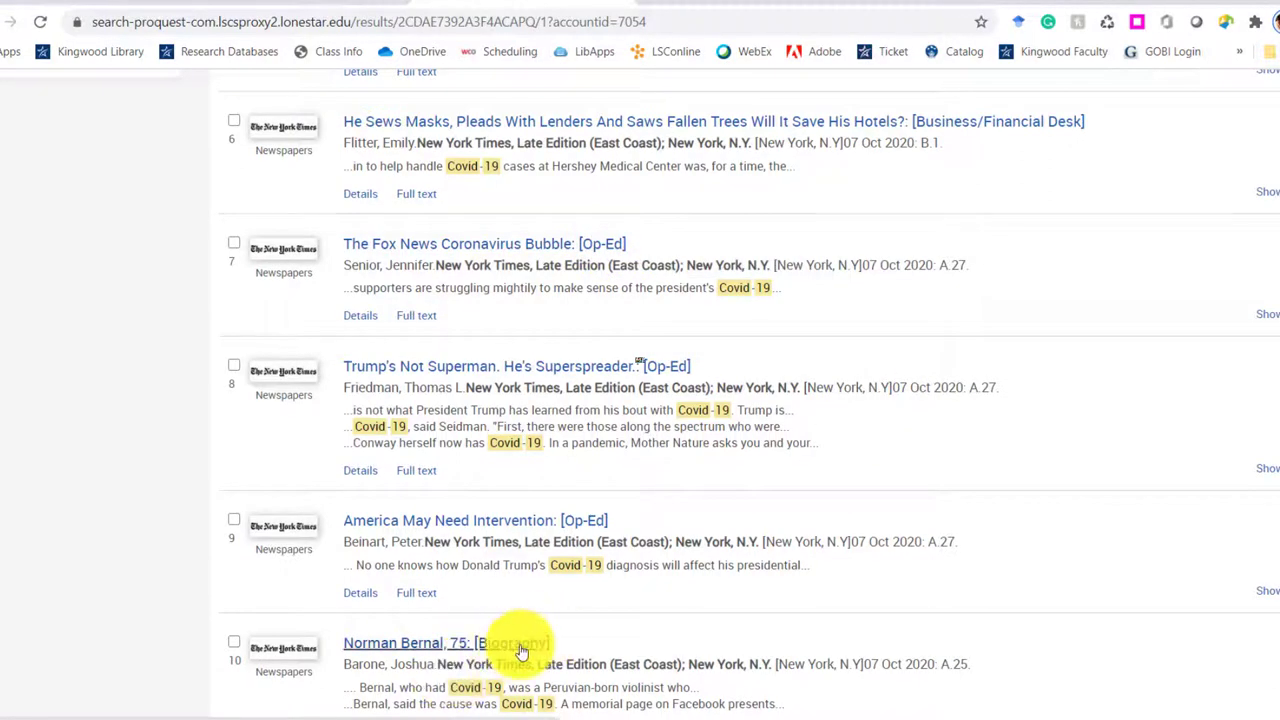
{"action": "scroll", "coordinate": [640, 400], "scroll_direction": "down", "scroll_amount": 2}
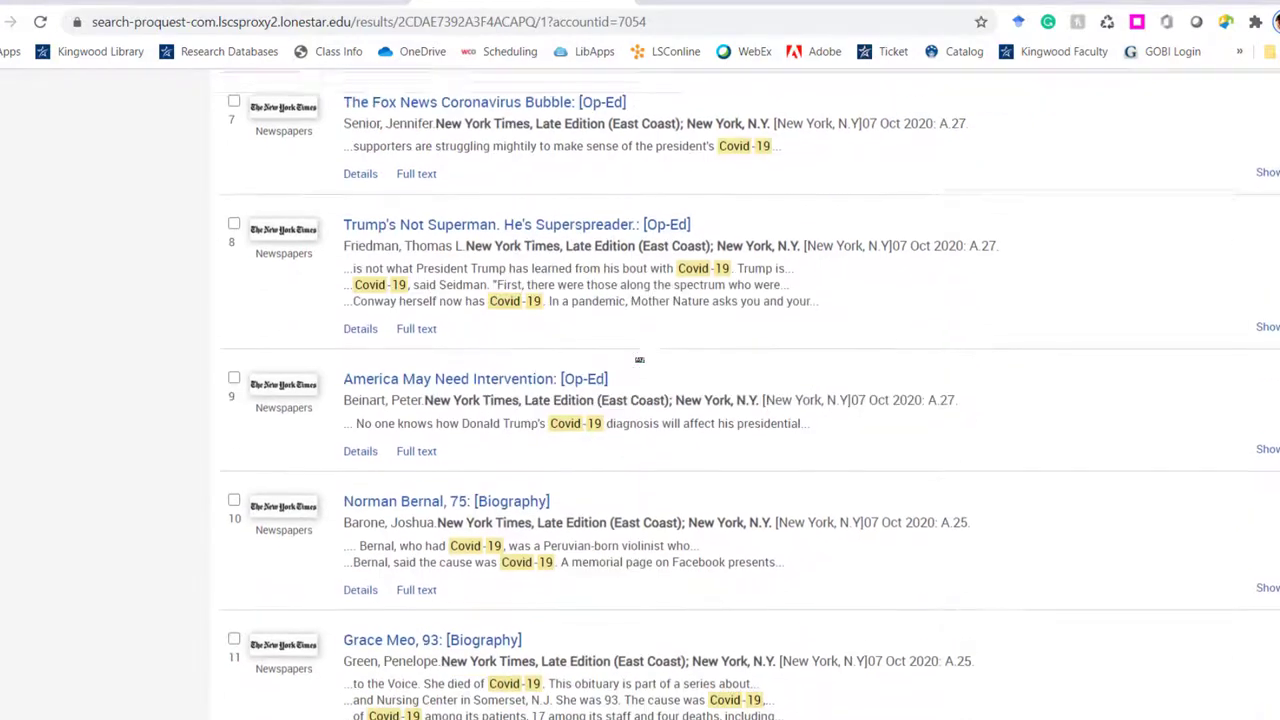
{"action": "scroll", "coordinate": [639, 359], "scroll_direction": "down", "scroll_amount": 8}
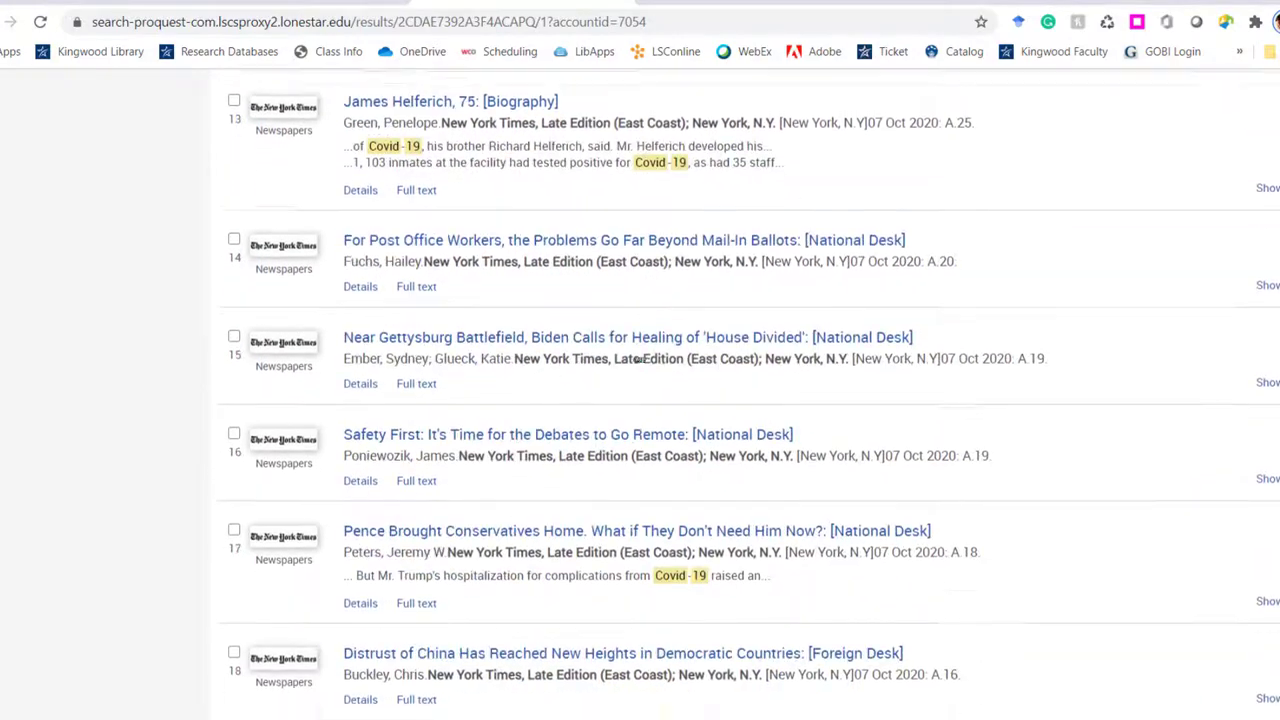
{"action": "scroll", "coordinate": [637, 359], "scroll_direction": "down", "scroll_amount": 5}
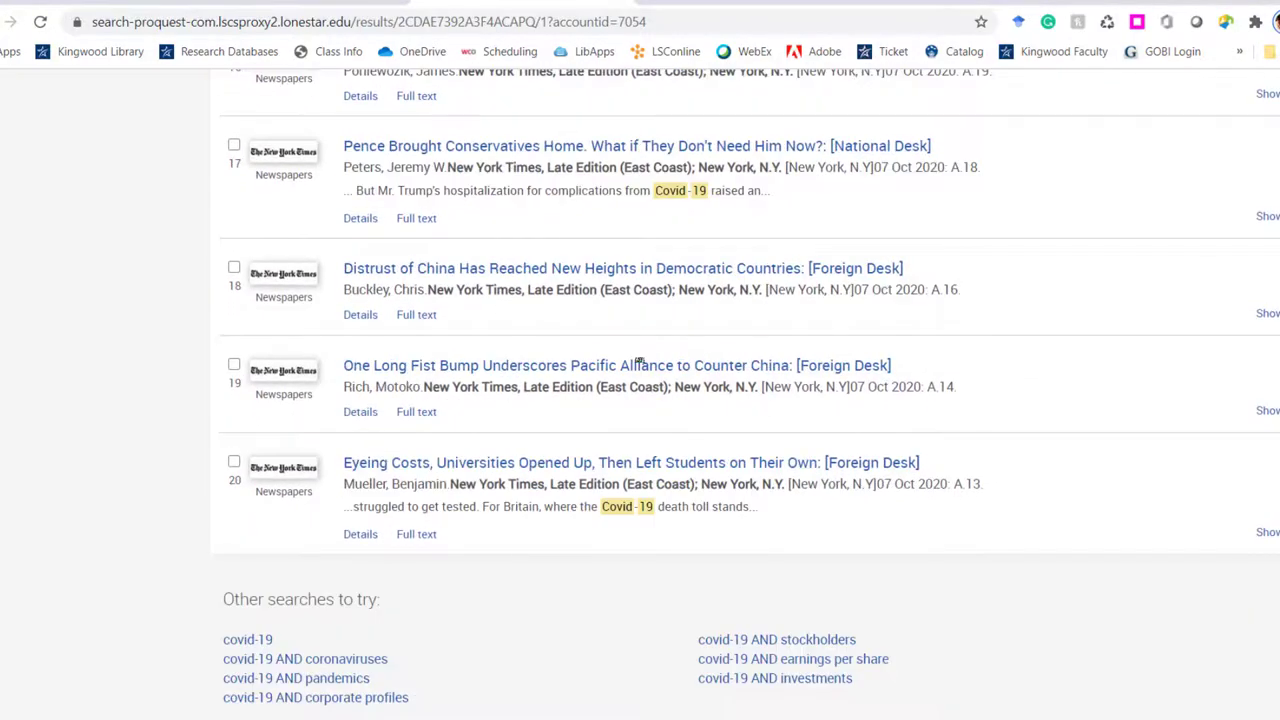
{"action": "scroll", "coordinate": [639, 360], "scroll_direction": "up", "scroll_amount": 1}
{"action": "scroll", "coordinate": [638, 357], "scroll_direction": "up", "scroll_amount": 15}
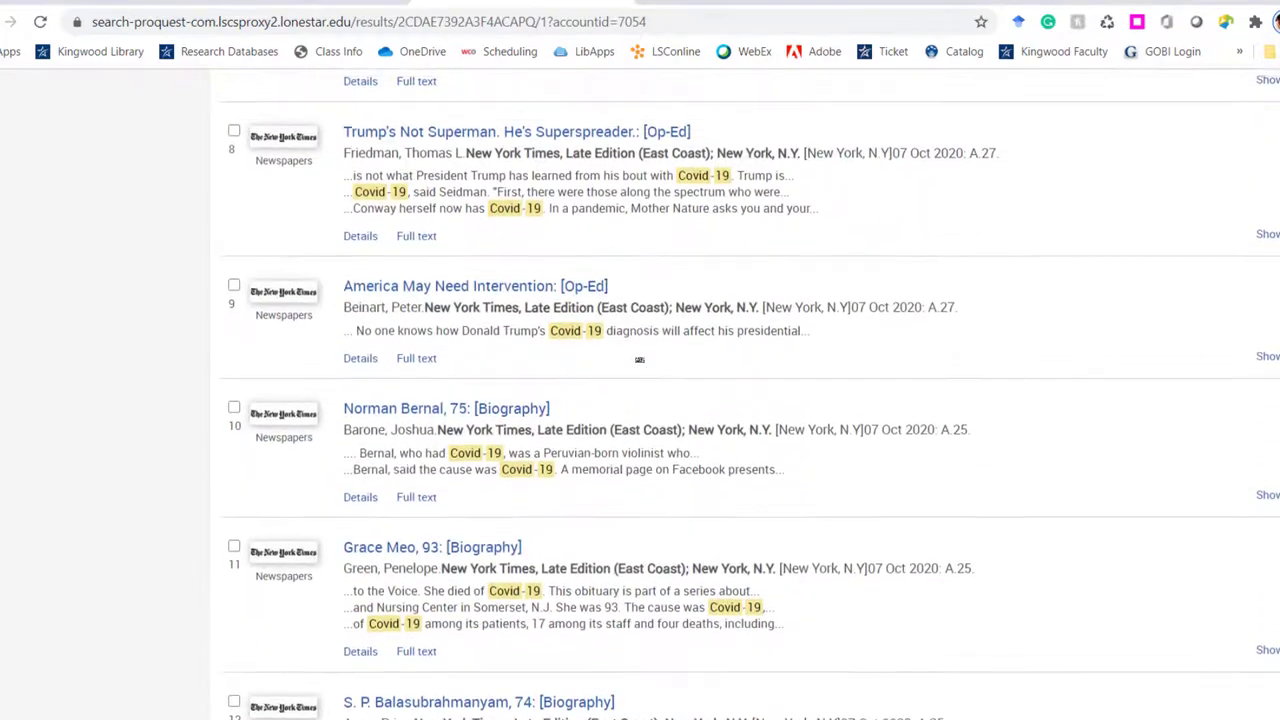
{"action": "scroll", "coordinate": [639, 359], "scroll_direction": "up", "scroll_amount": 2}
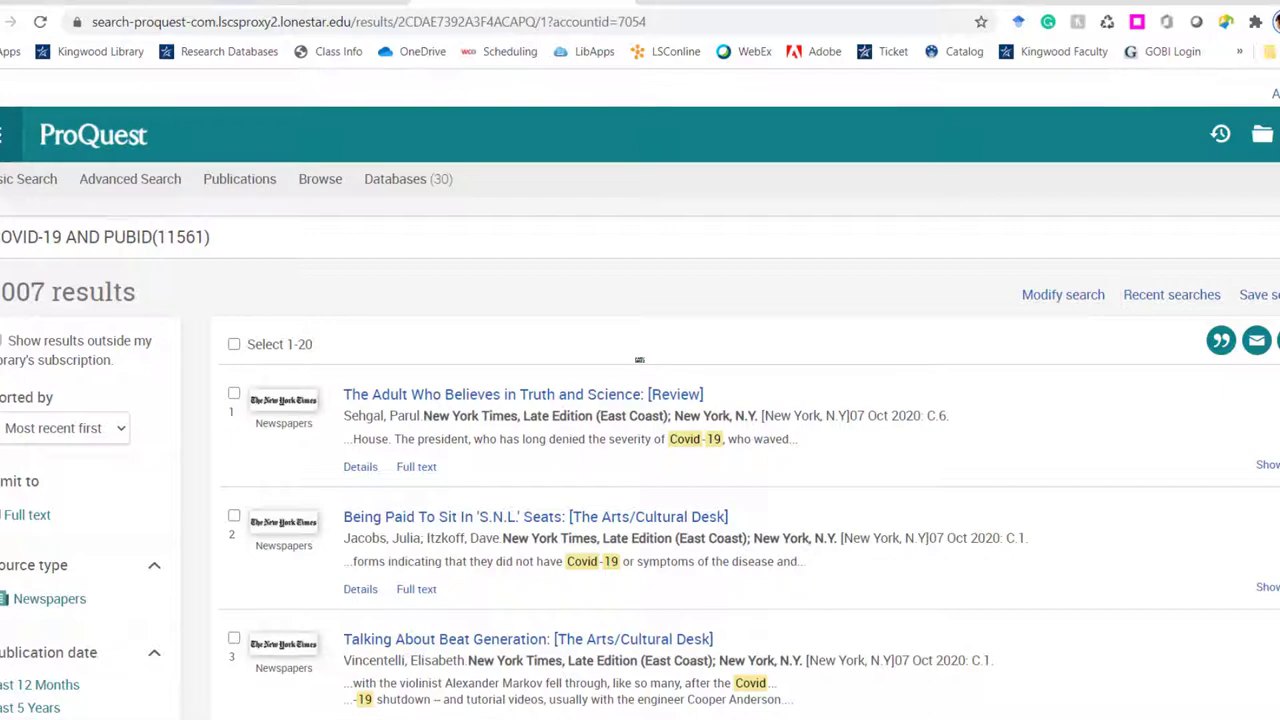
{"action": "scroll", "coordinate": [639, 359], "scroll_direction": "down", "scroll_amount": 6}
{"action": "scroll", "coordinate": [639, 359], "scroll_direction": "down", "scroll_amount": 12}
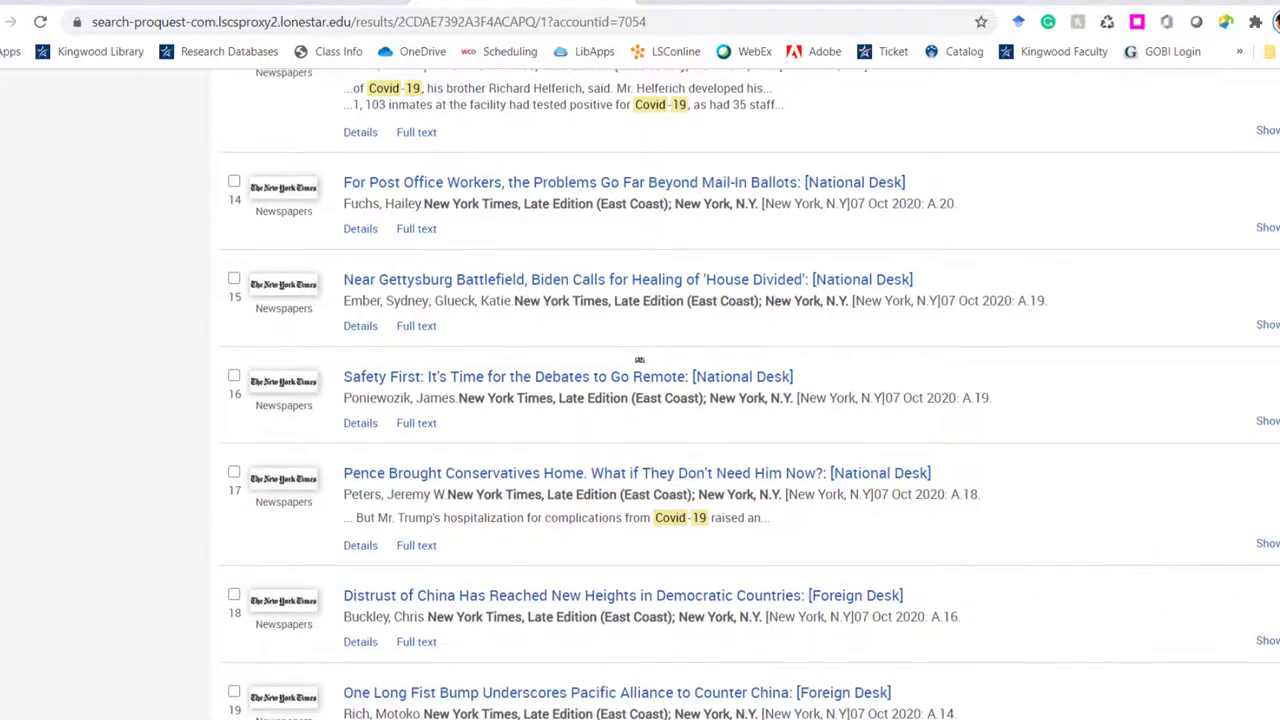
{"action": "scroll", "coordinate": [639, 400], "scroll_direction": "up", "scroll_amount": 10}
{"action": "scroll", "coordinate": [639, 358], "scroll_direction": "up", "scroll_amount": 5}
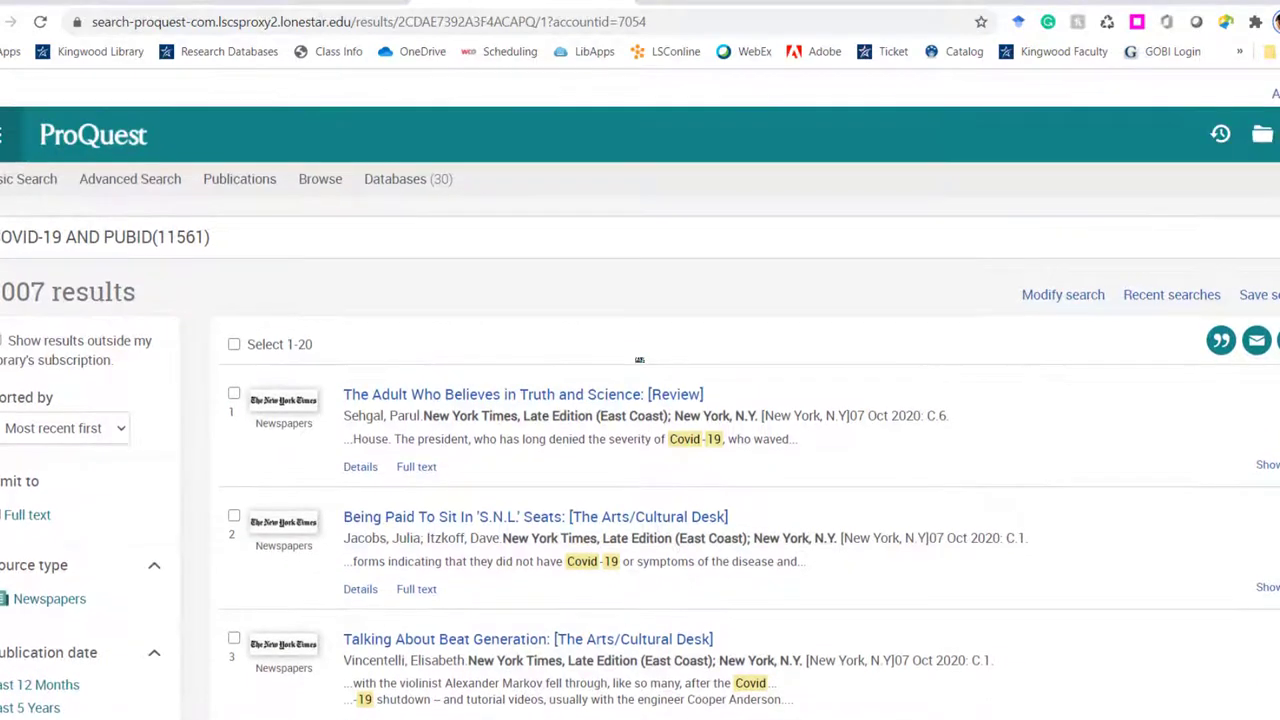
{"action": "scroll", "coordinate": [639, 359], "scroll_direction": "down", "scroll_amount": 4}
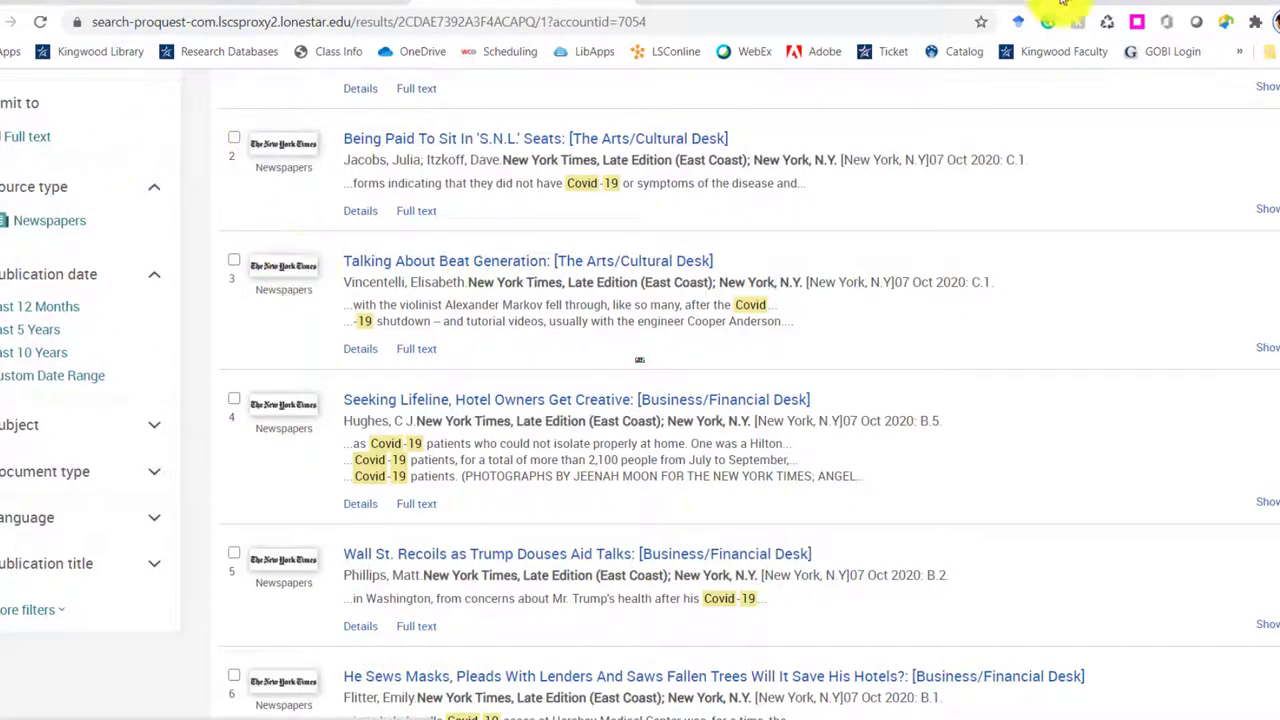
{"action": "scroll", "coordinate": [639, 359], "scroll_direction": "up", "scroll_amount": 3}
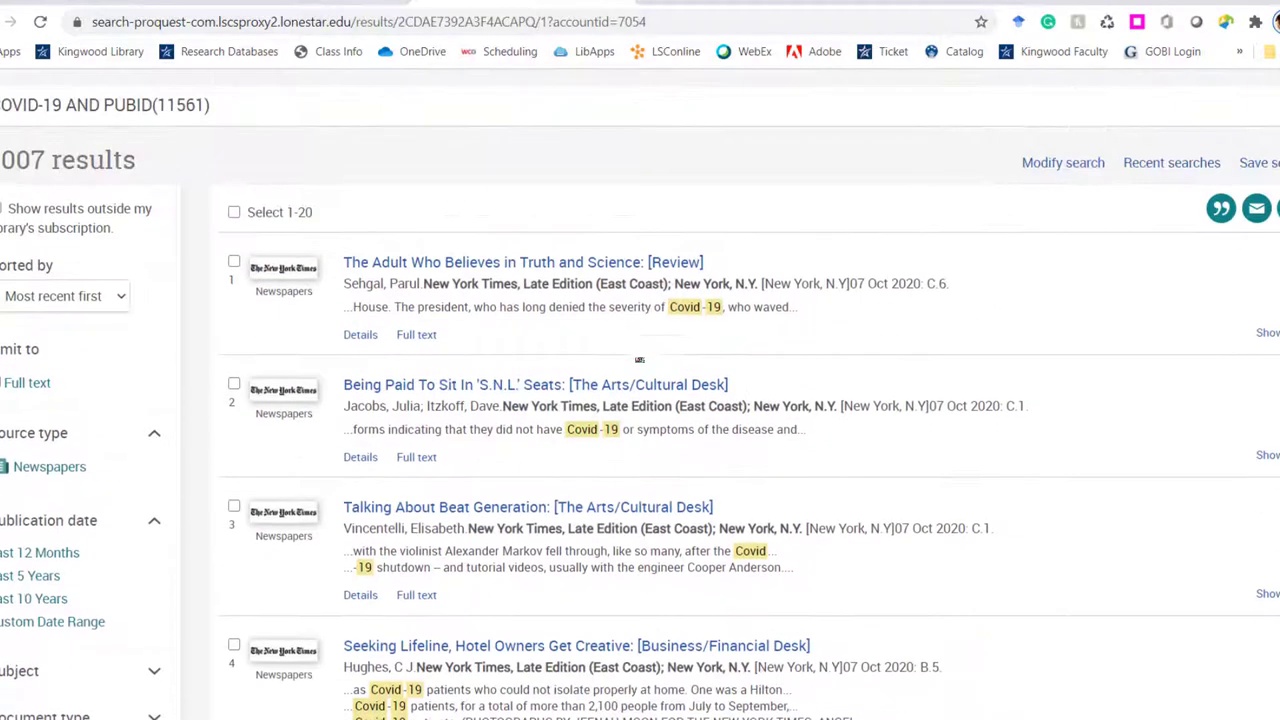
{"action": "scroll", "coordinate": [639, 359], "scroll_direction": "down", "scroll_amount": 1}
{"action": "scroll", "coordinate": [639, 359], "scroll_direction": "down", "scroll_amount": 3}
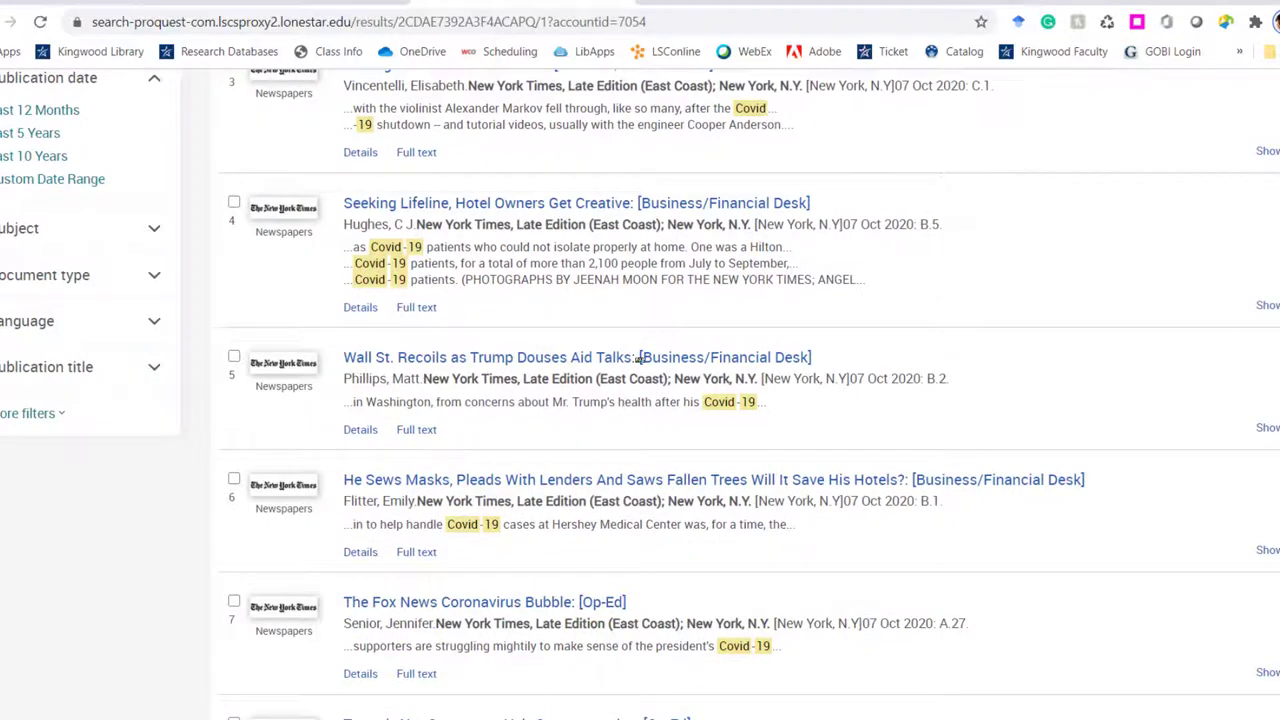
{"action": "scroll", "coordinate": [639, 359], "scroll_direction": "up", "scroll_amount": 5}
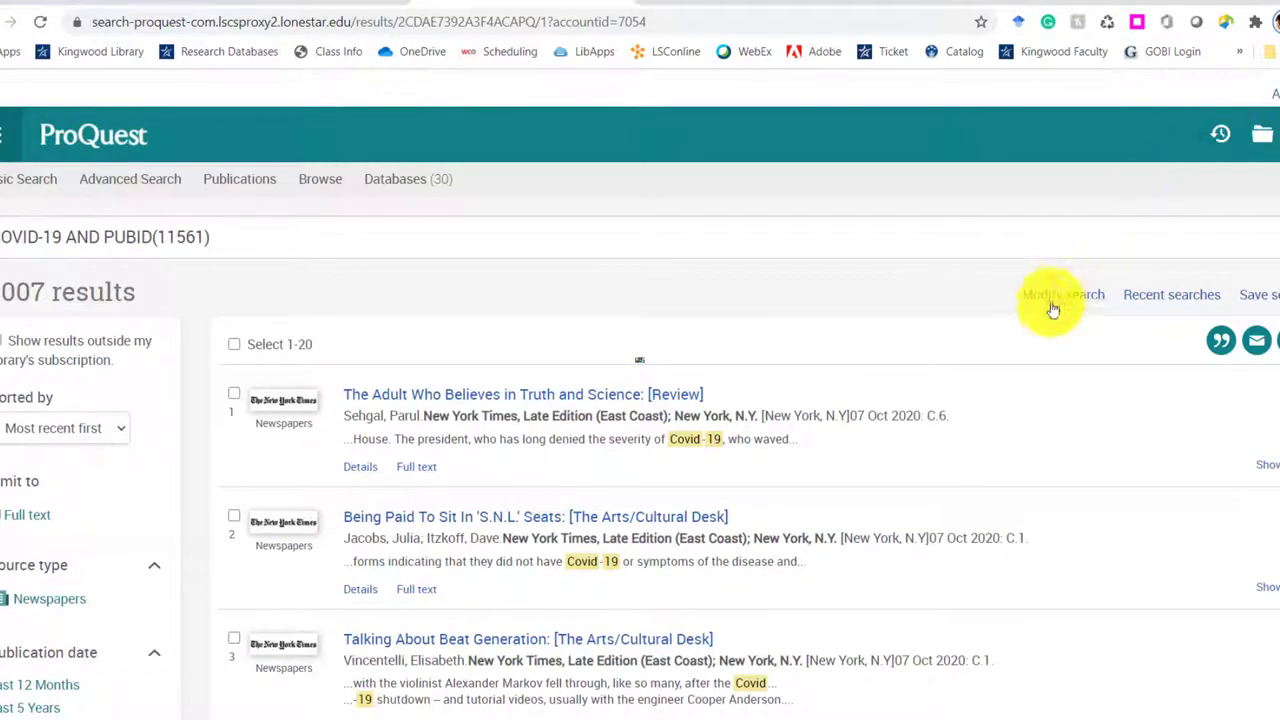